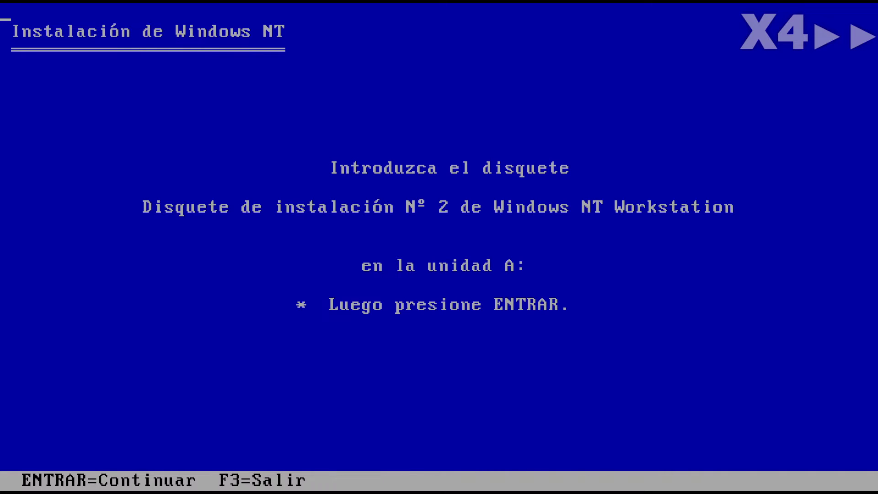
Load Windows NT Workstation setup disk 2 and start the recommended quick installation (Instalación rápida) of Windows NT 3.51
key("Return")
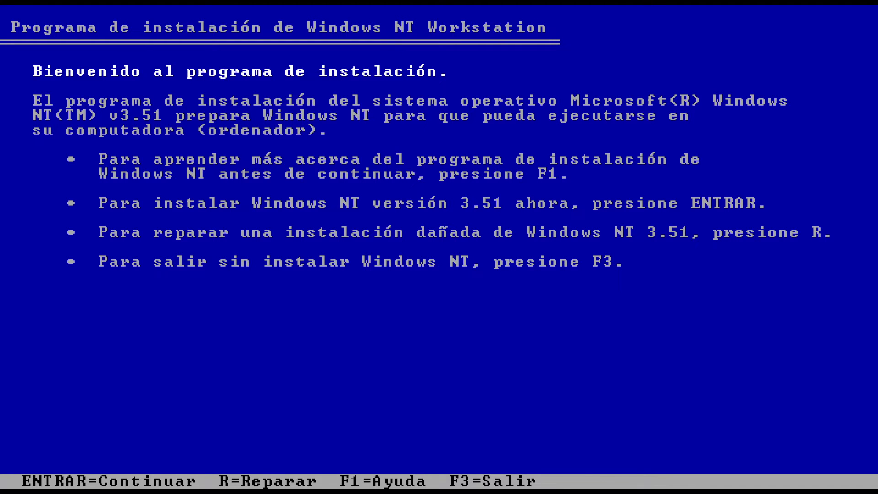
key("Return")
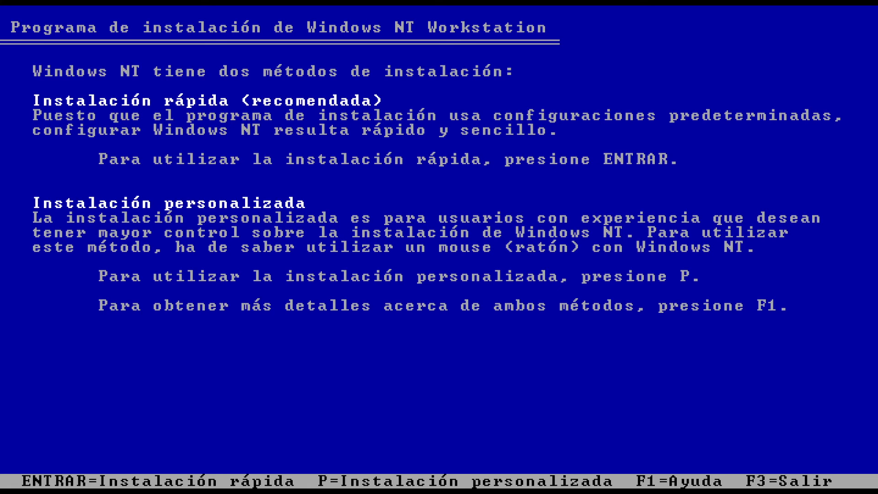
key("Return")
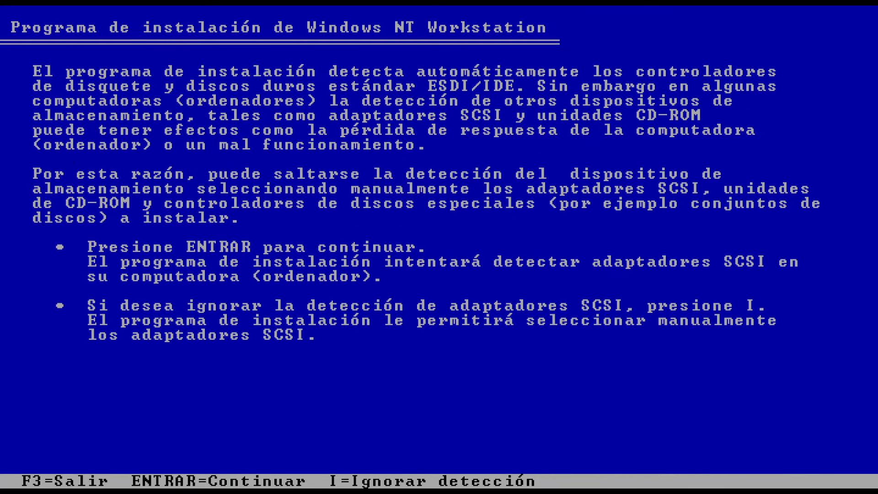
Detect the storage adapters automatically with setup disk 3, add no others, and choose the CD-ROM as installation source
key("Return")
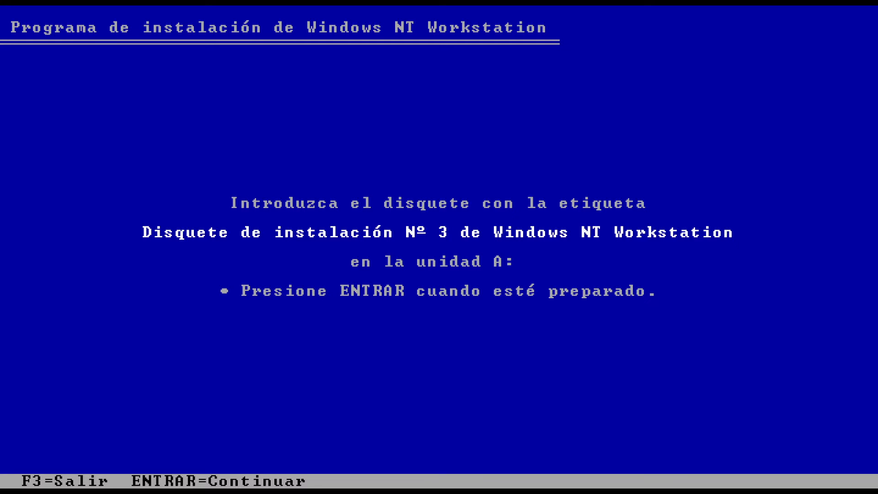
key("Return")
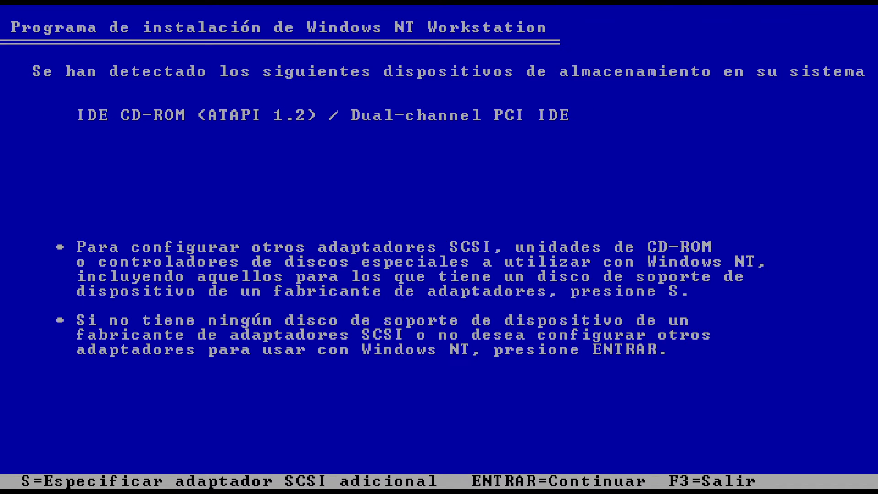
key("Return")
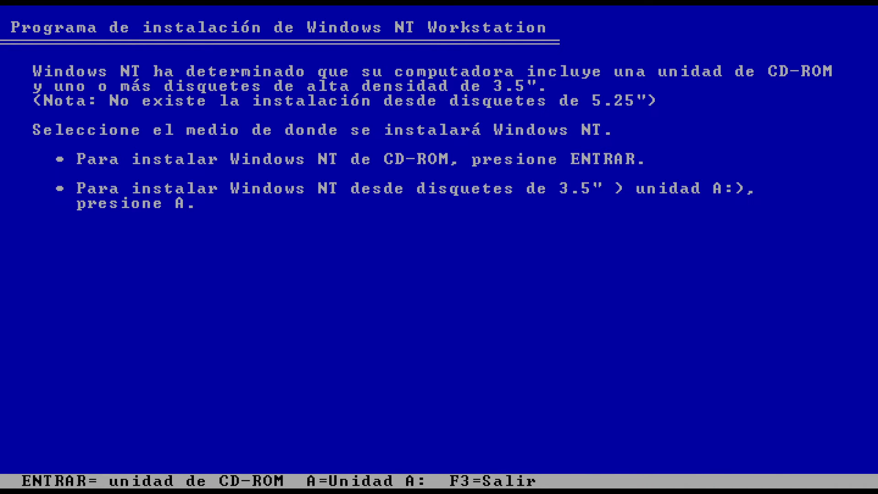
key("Return")
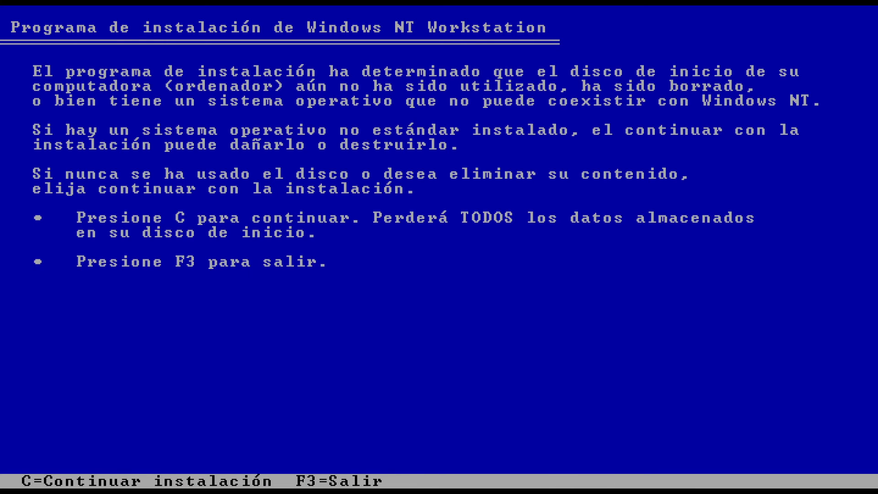
Agree to lose all data on the startup disk and accept the detected hardware list without changes
key("c")
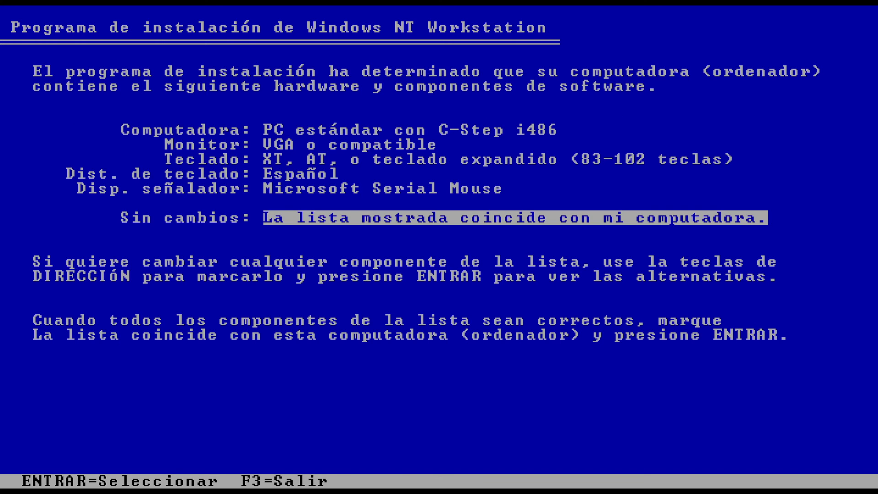
key("Return")
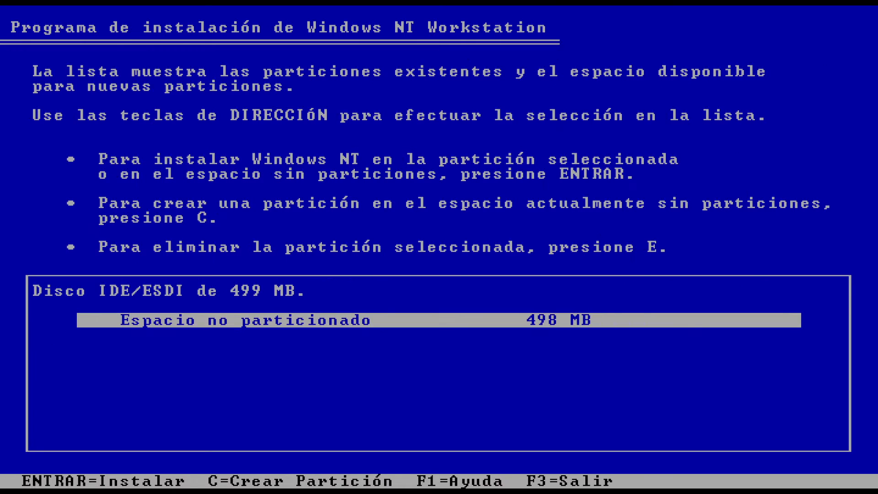
Install in the 498 MB unpartitioned space and format the new partition with the NTFS file system
key("Return")
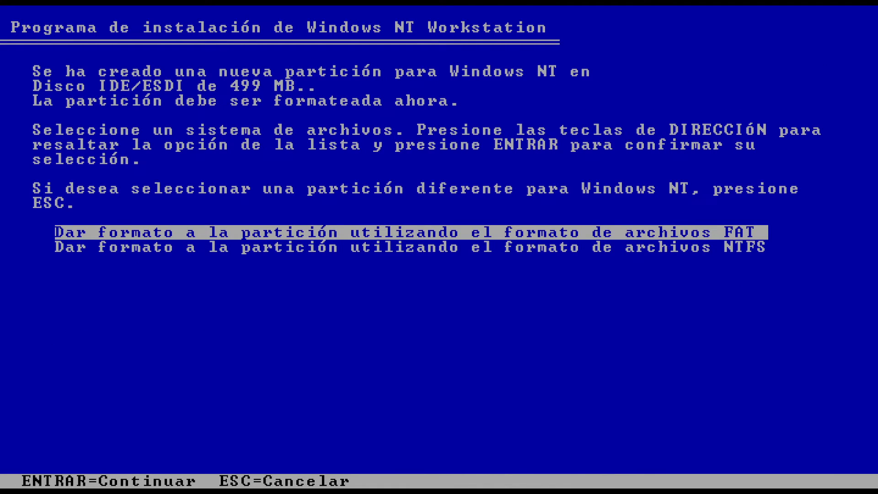
key("Down")
key("Return")
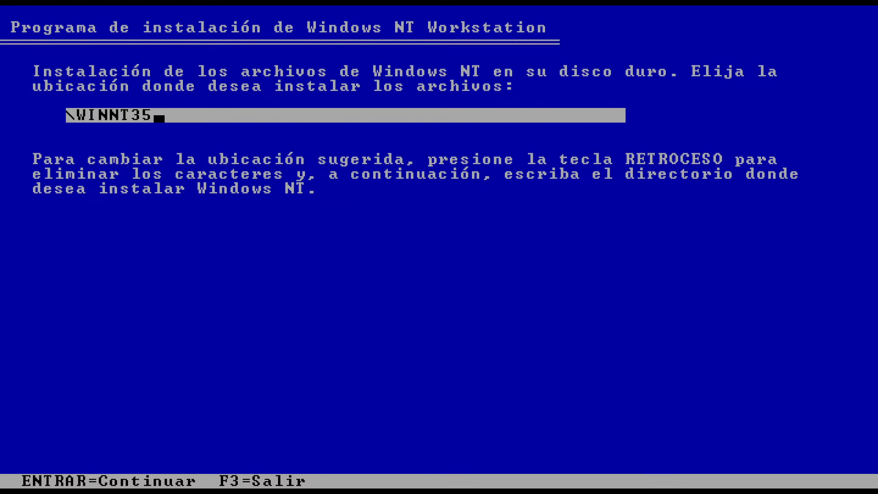
Copy the files from the Windows NT Workstation CD-ROM to \WINNT35, skipping the exhaustive disk check, and restart the computer
key("Return")
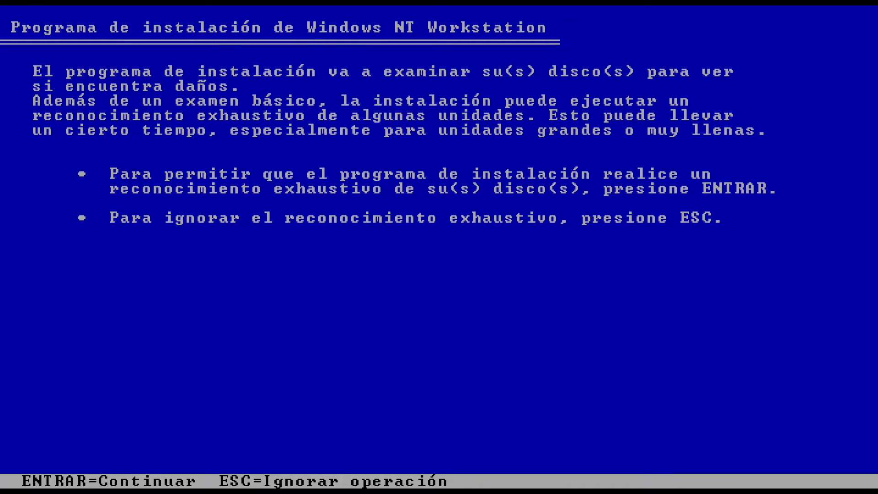
key("Escape")
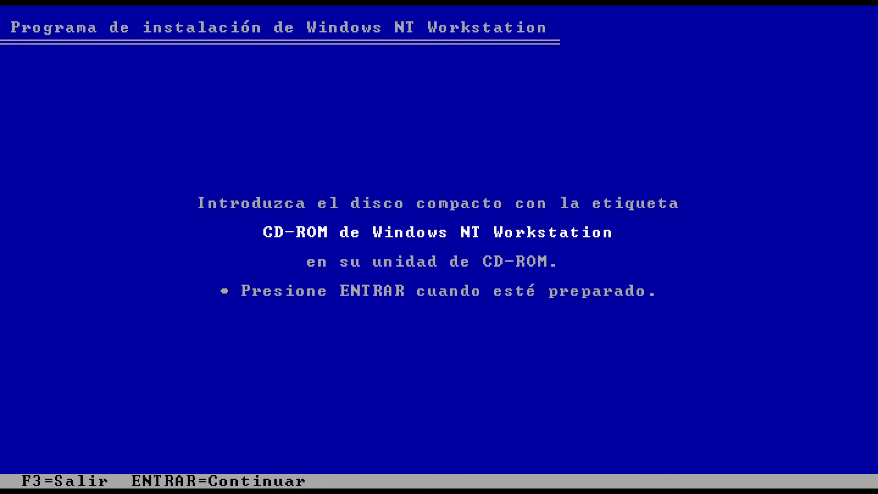
key("Return")
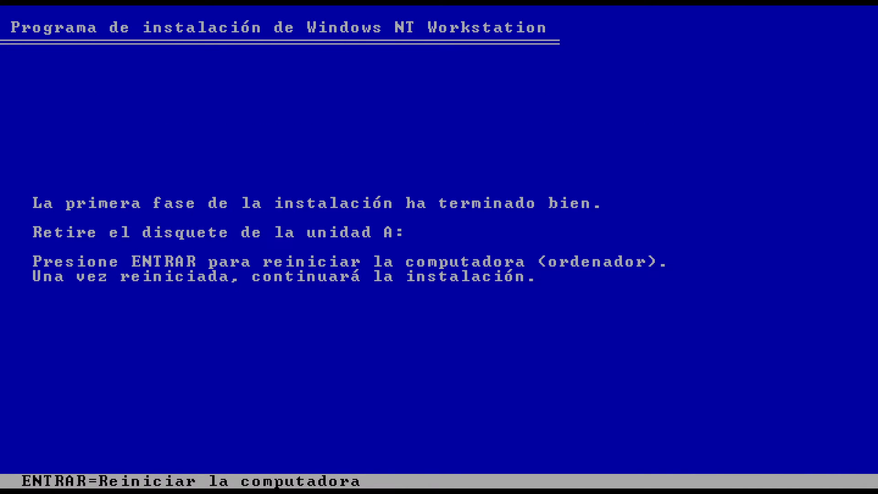
key("Return")
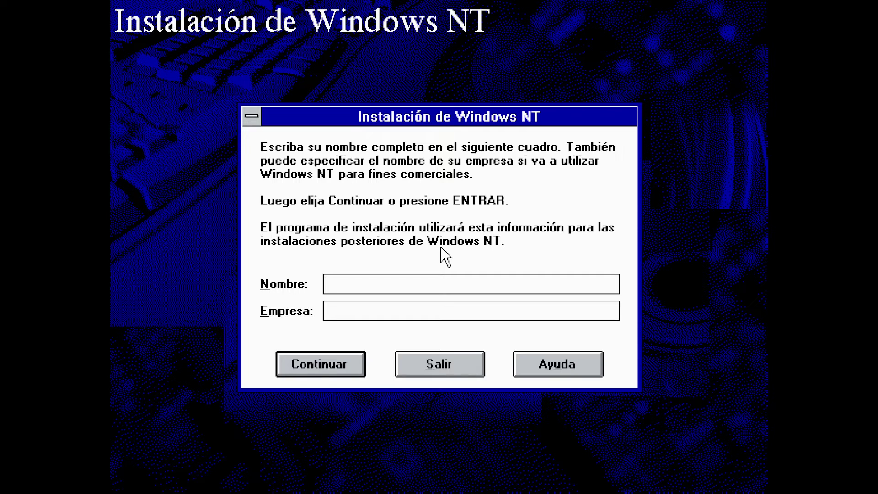
Register the installation under the name VirtWin with no company, and leave the product identifier blank
type("VirtWin")
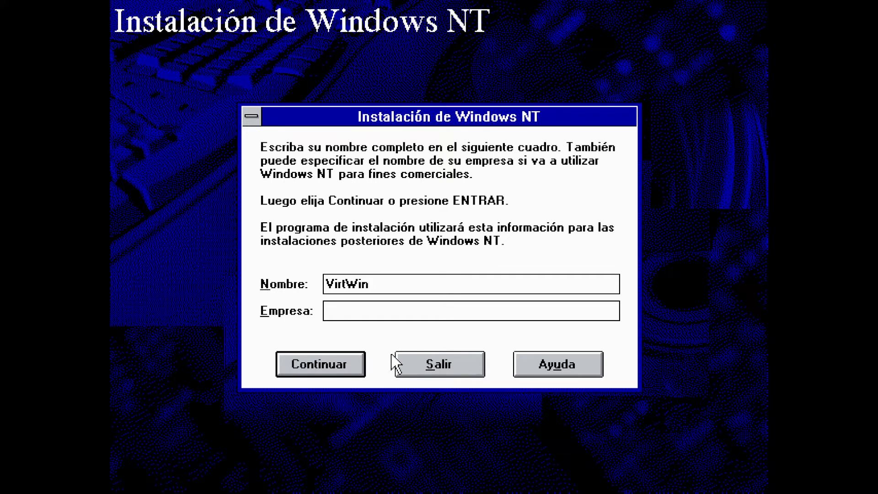
left_click(356, 367)
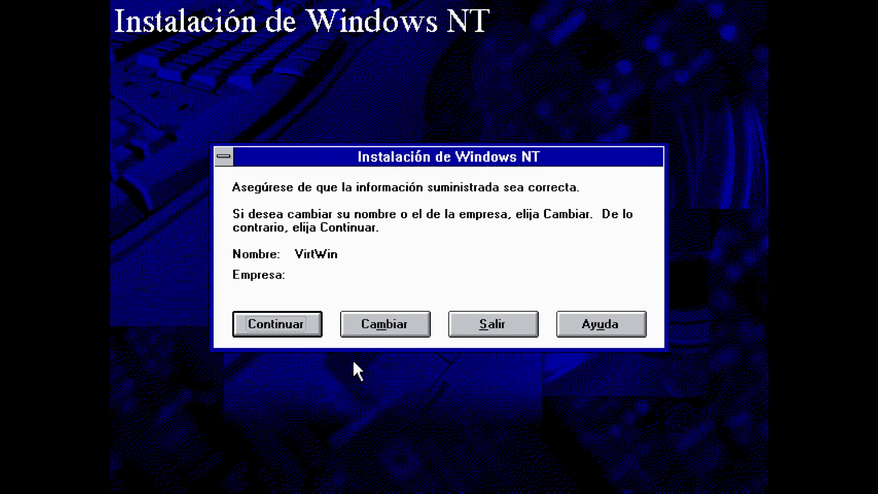
left_click(309, 323)
left_click(321, 378)
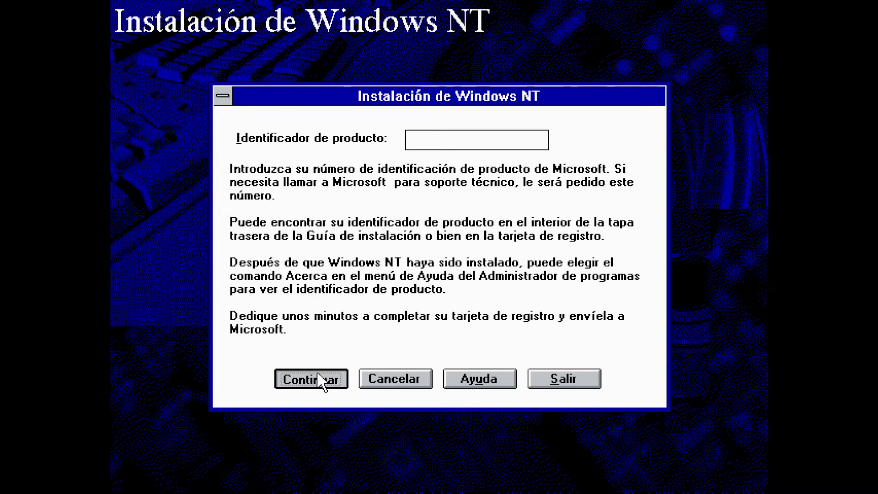
left_click(309, 326)
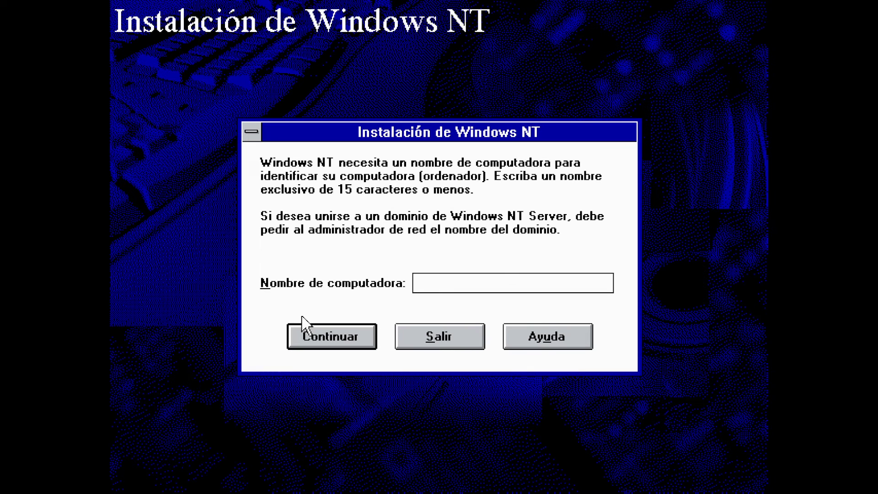
Name the computer WINNT351-WRK and accept the locale Español (alfabetización internacional)
type("WINNT351-WRK")
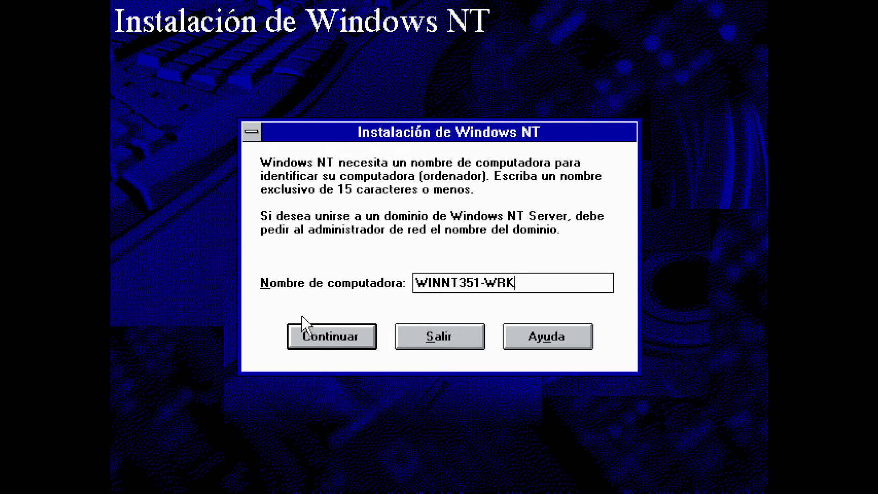
left_click(332, 346)
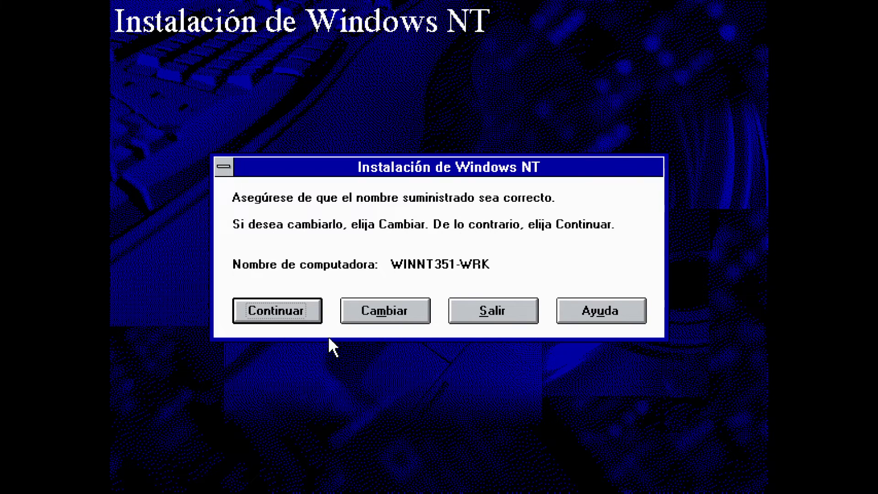
left_click(297, 316)
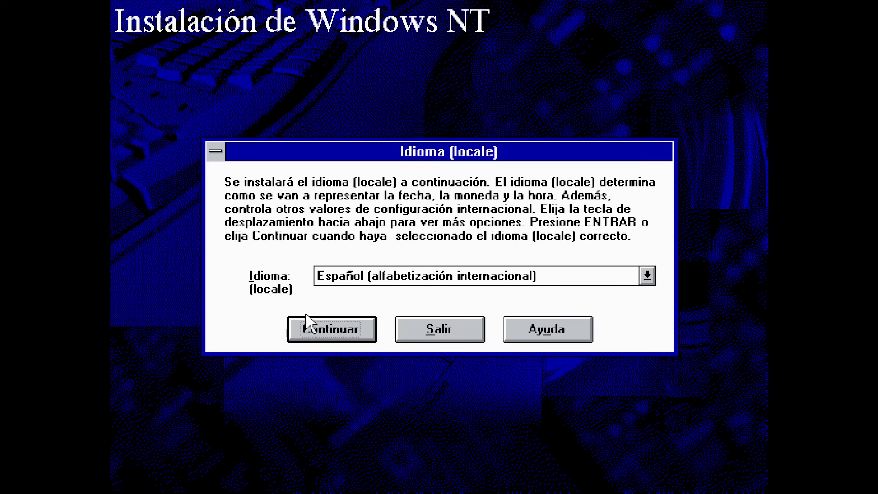
left_click(329, 331)
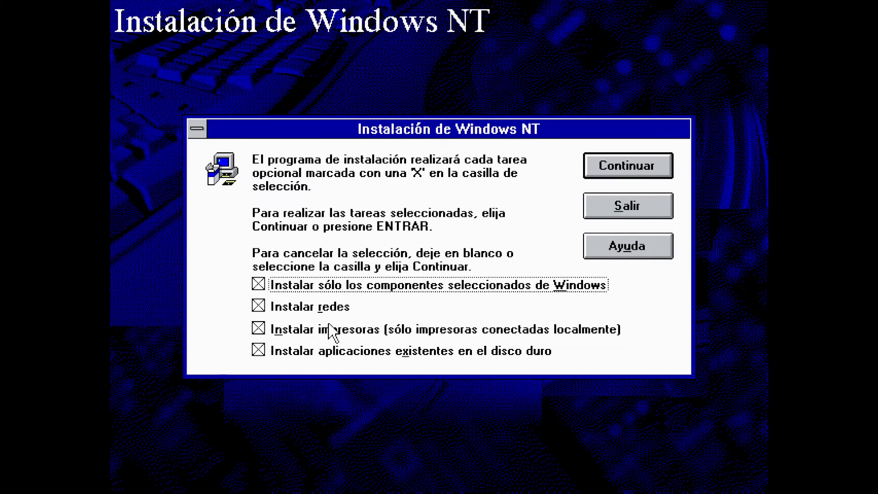
Exclude printers and existing hard disk applications from the optional setup tasks, keeping Windows components and networking, and continue
left_click(341, 332)
left_click(359, 354)
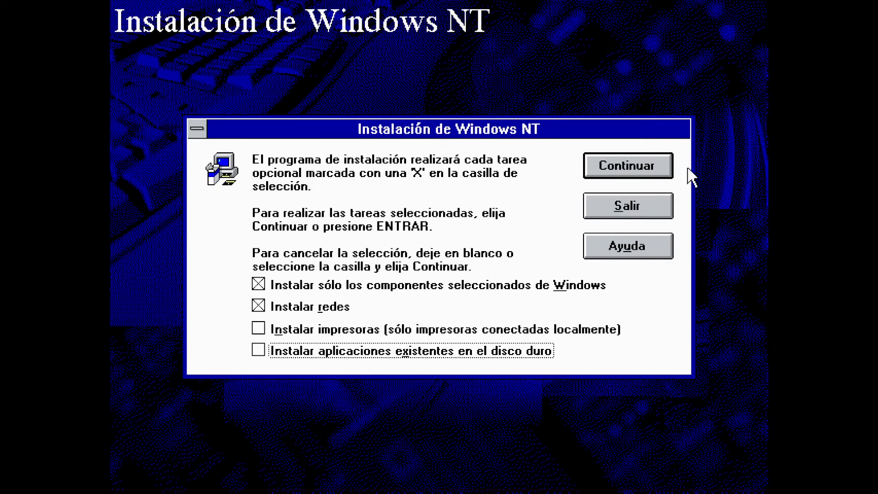
left_click(657, 170)
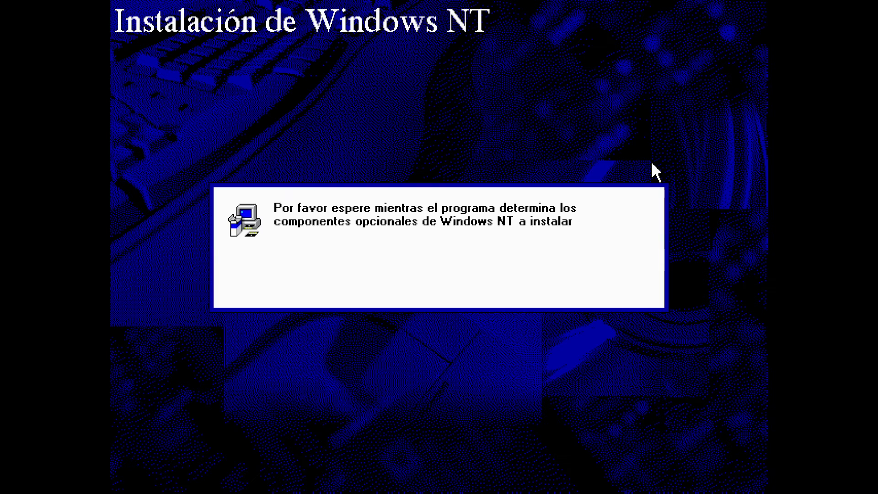
left_click(640, 76)
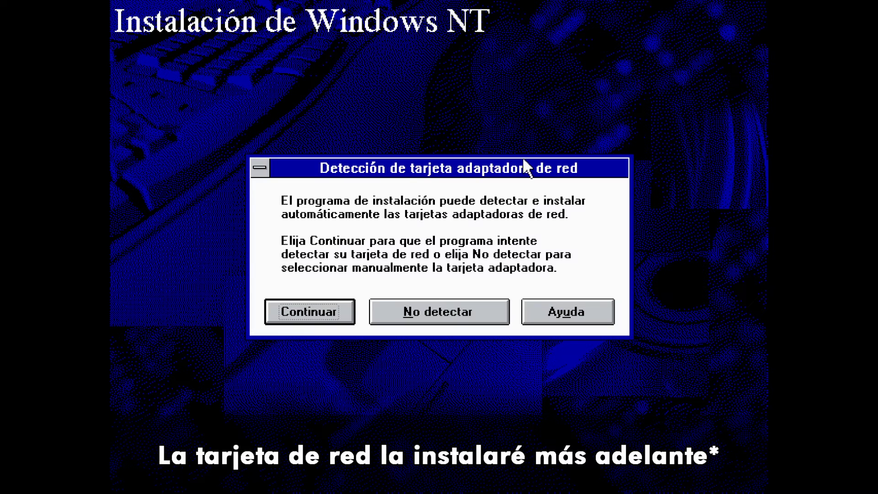
Skip network card detection and leave out all network software, and confirm the installation disc in D: for copying files
left_click(487, 313)
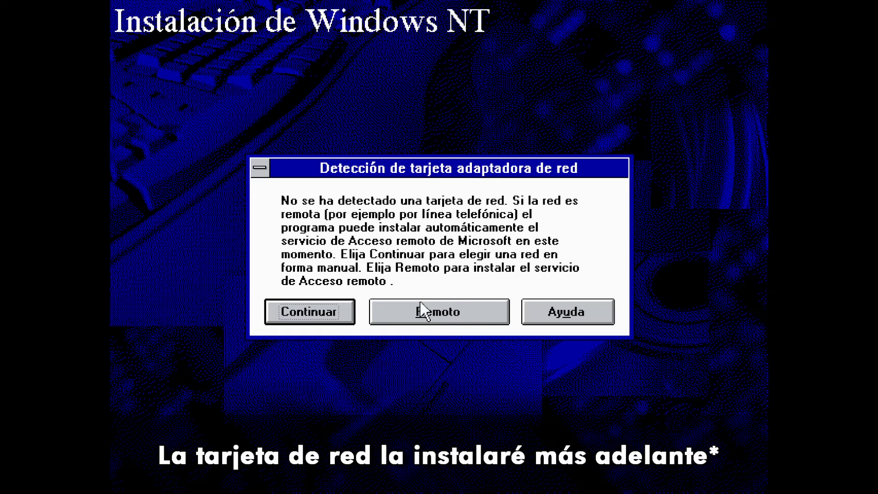
left_click(344, 311)
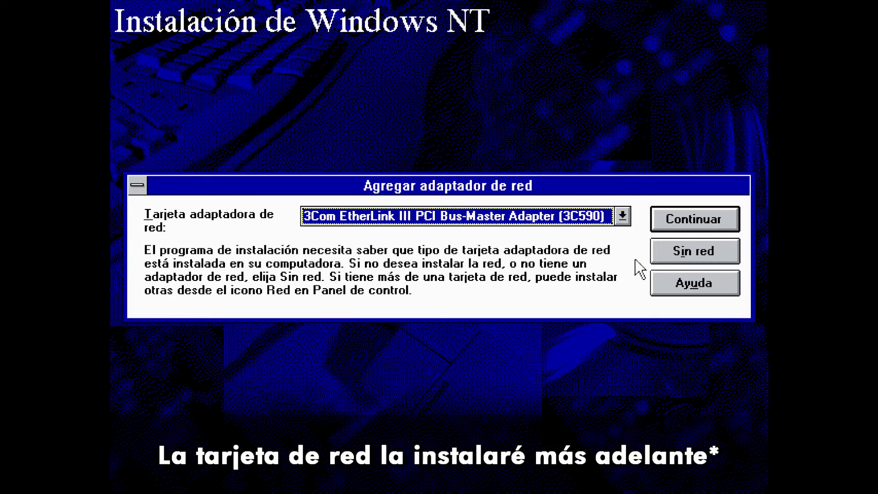
left_click(666, 253)
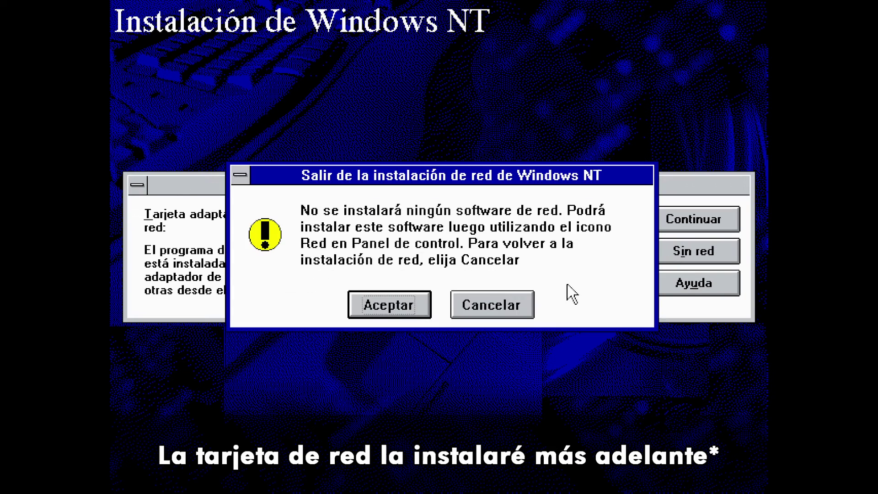
left_click(420, 307)
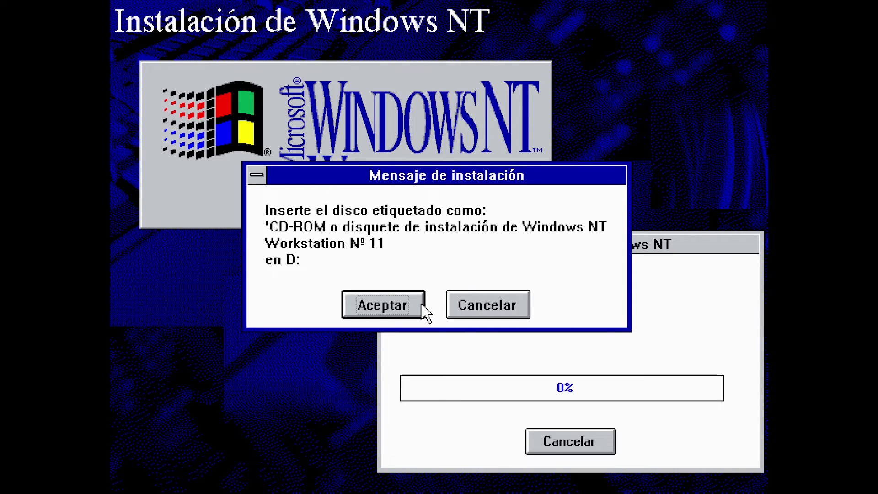
left_click(422, 307)
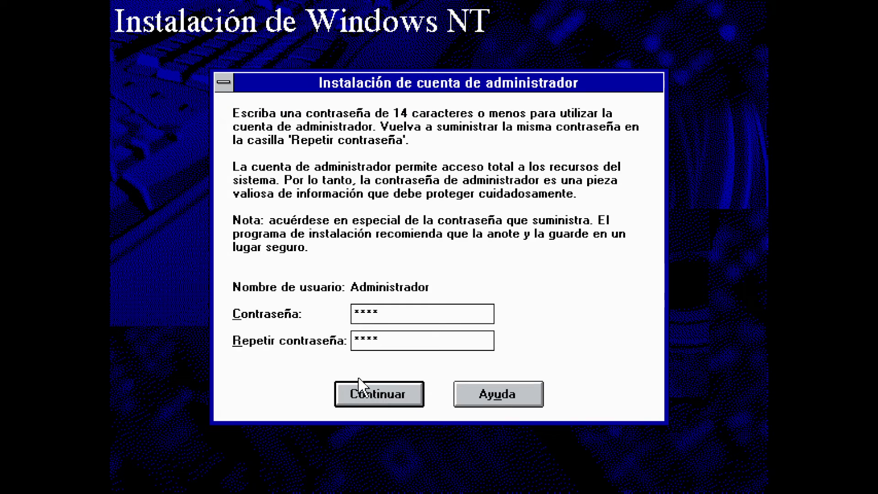
Set the administrator account password and create the local user account VirtWin with its own password
left_click(368, 394)
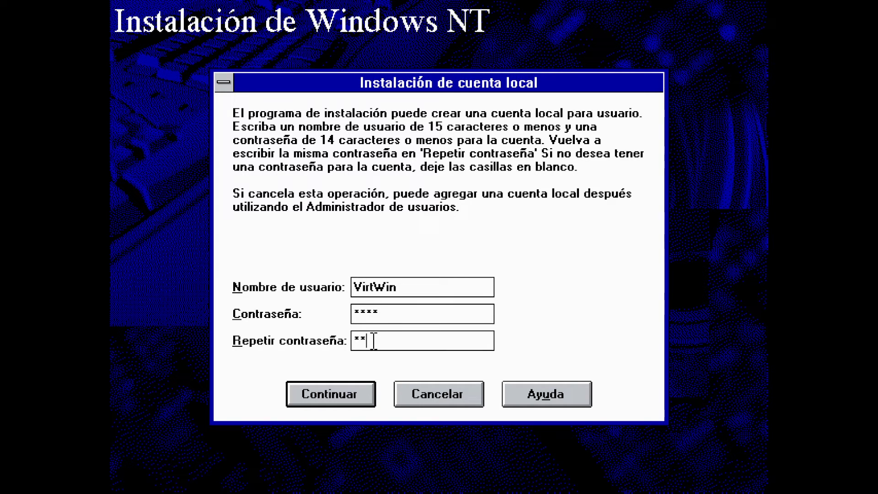
left_click(361, 393)
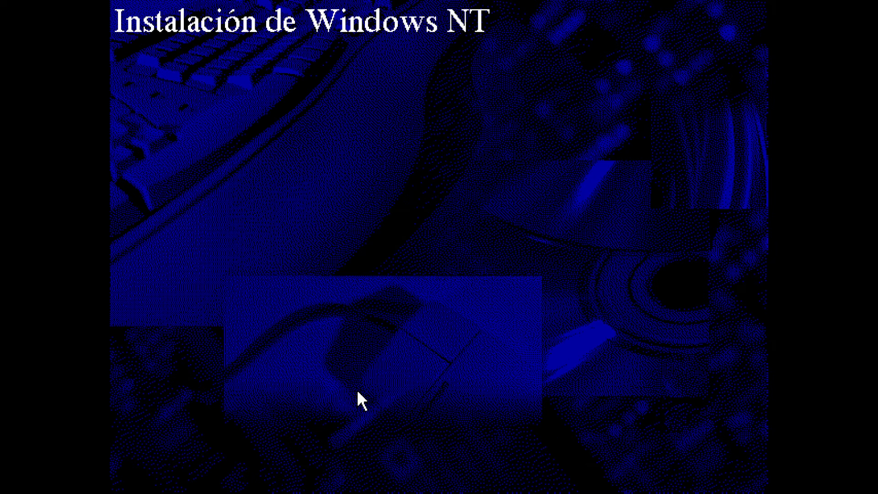
Set the time zone to (GMT-05:00) Bogotá, Lima and accept the date and time settings
left_click(583, 175)
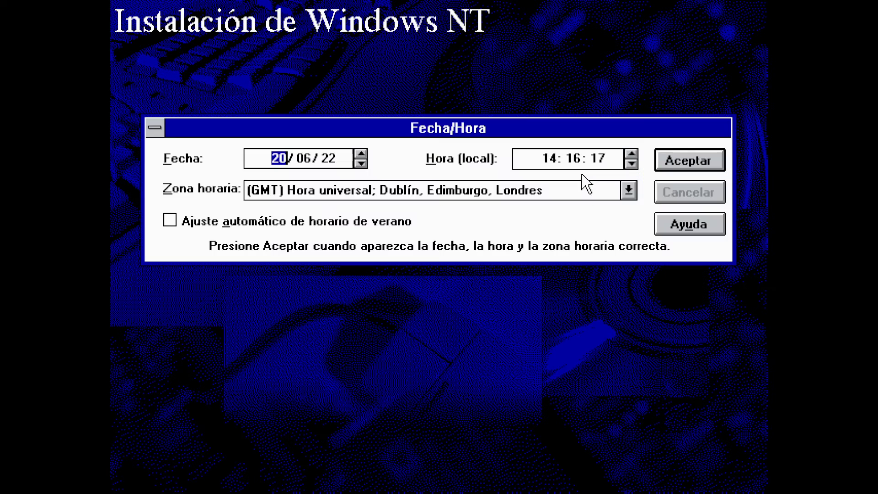
left_click(629, 190)
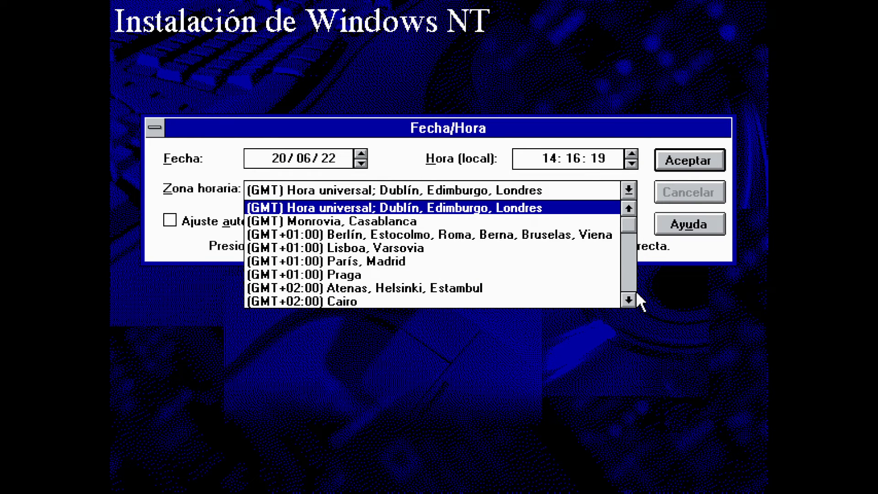
left_click_drag(628, 301, 629, 300)
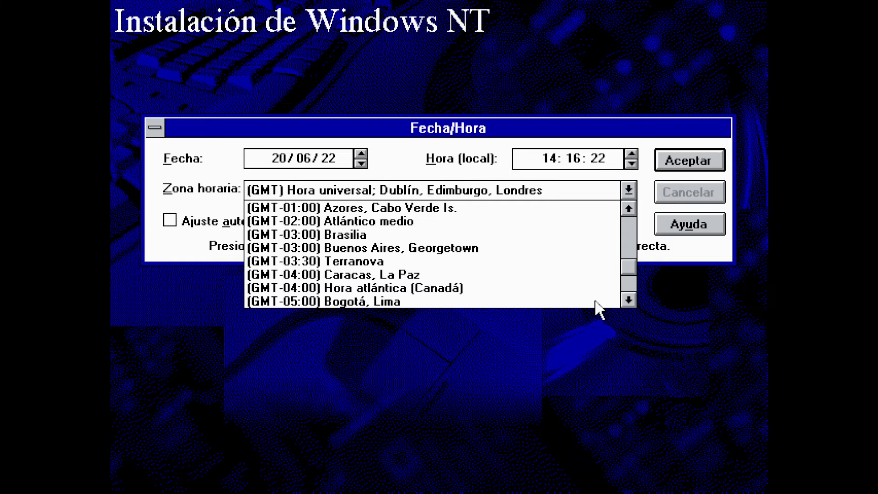
left_click(596, 302)
left_click(675, 161)
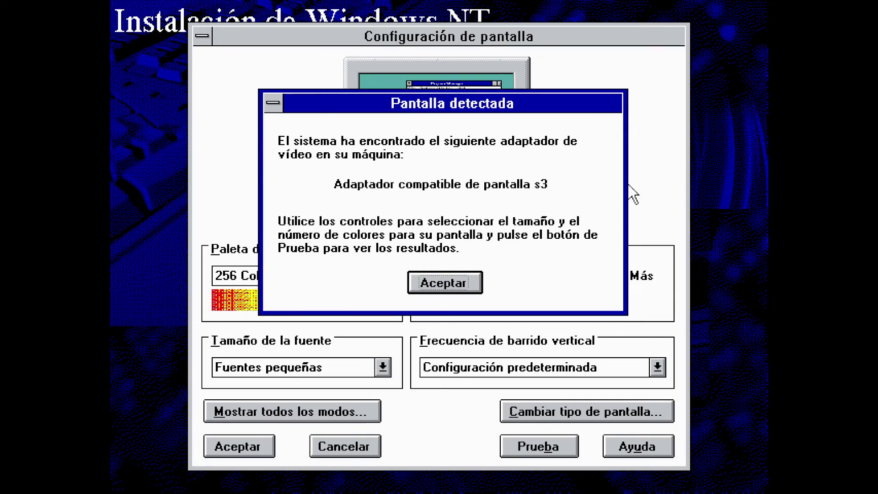
Accept the detected S3 video adapter and set the display to True Color with a 1024 por 768 desktop area
left_click(467, 280)
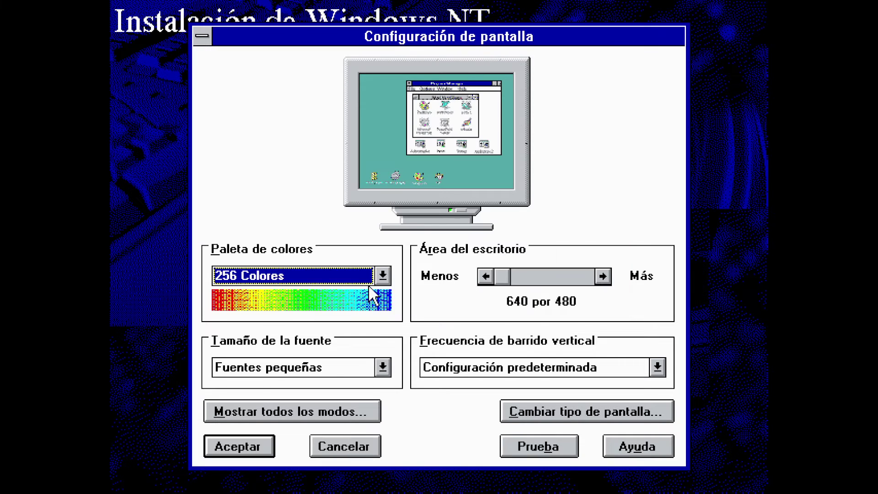
left_click(383, 276)
left_click(359, 320)
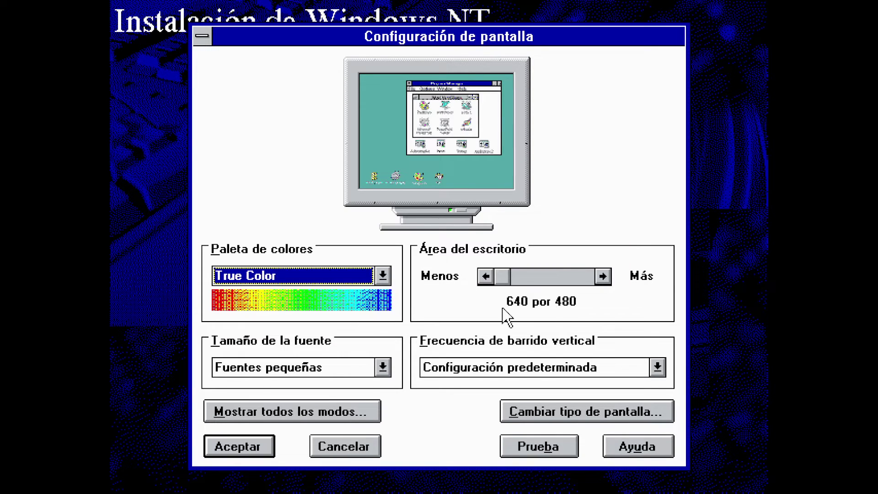
left_click(604, 281)
left_click(604, 281)
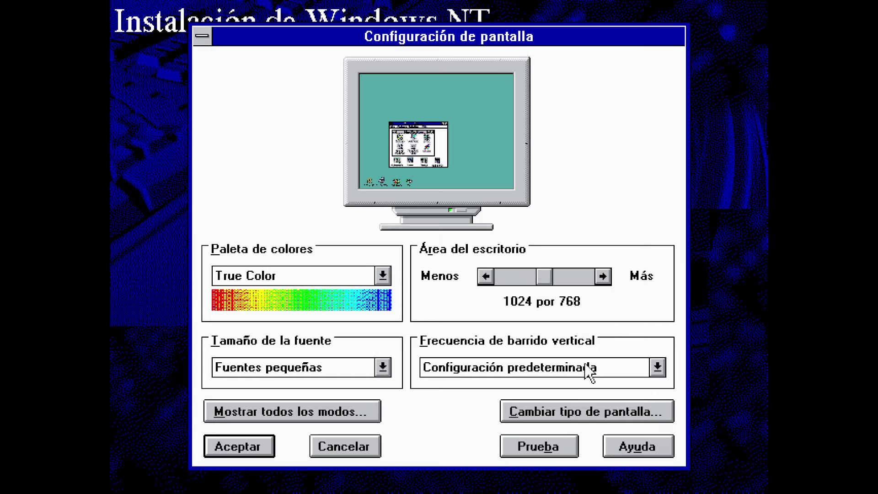
Test the chosen display mode, answer that the test bitmap was seen correctly, and accept the display configuration
left_click(555, 448)
left_click(417, 320)
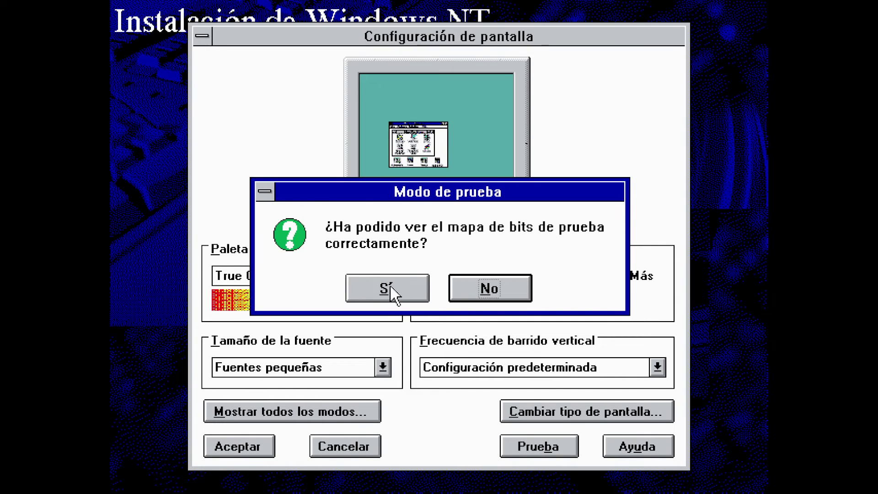
left_click(392, 292)
left_click(409, 303)
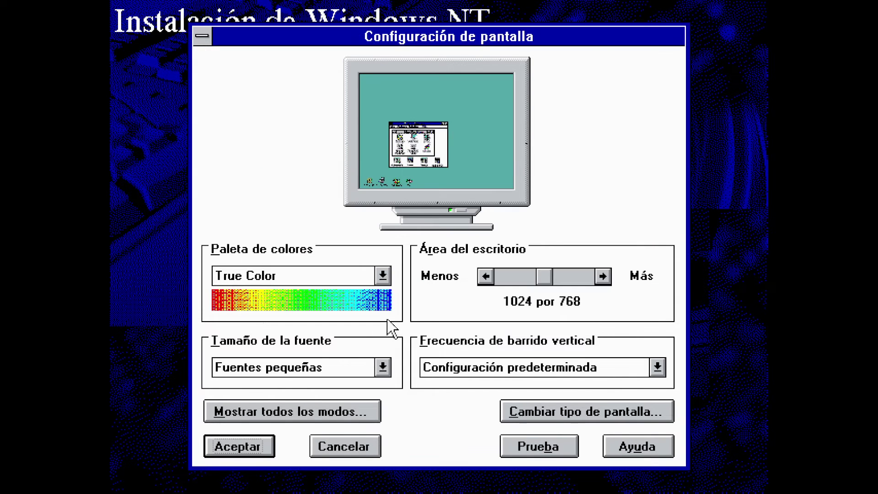
left_click(250, 448)
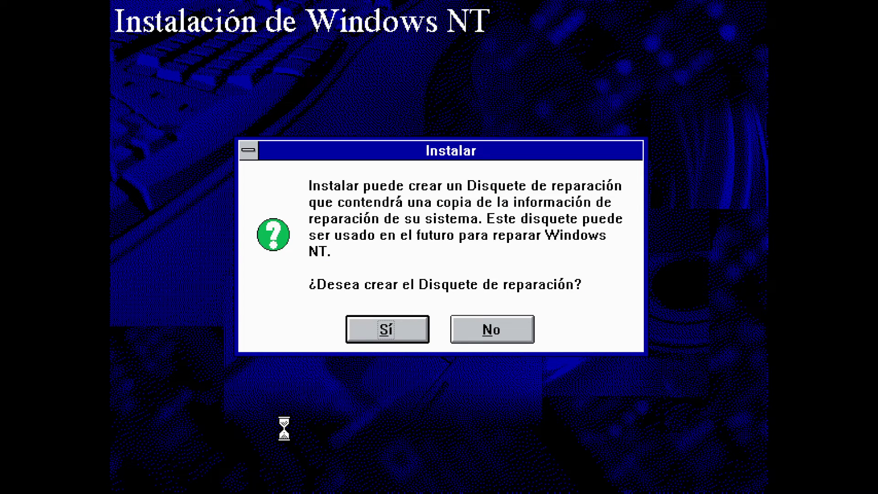
Create the repair disk in drive A: and restart the computer into the installed Windows NT 3.51 system
left_click(381, 328)
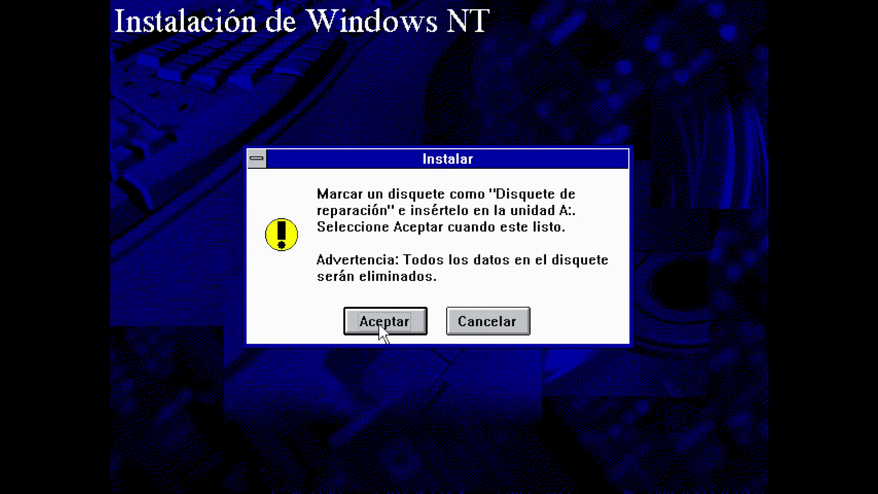
left_click(382, 322)
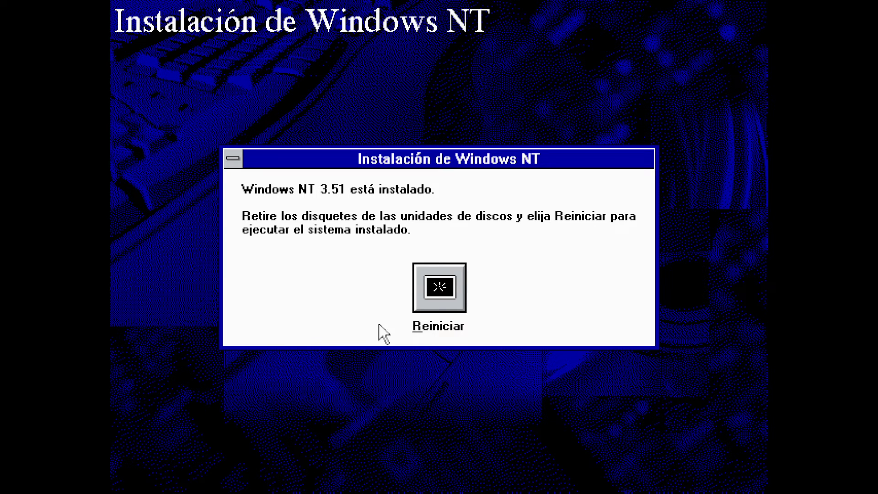
left_click(444, 304)
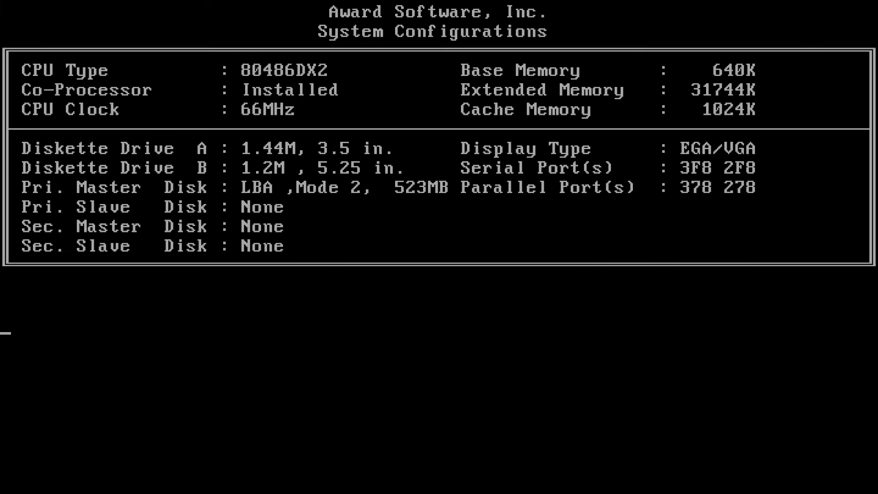
key("Return")
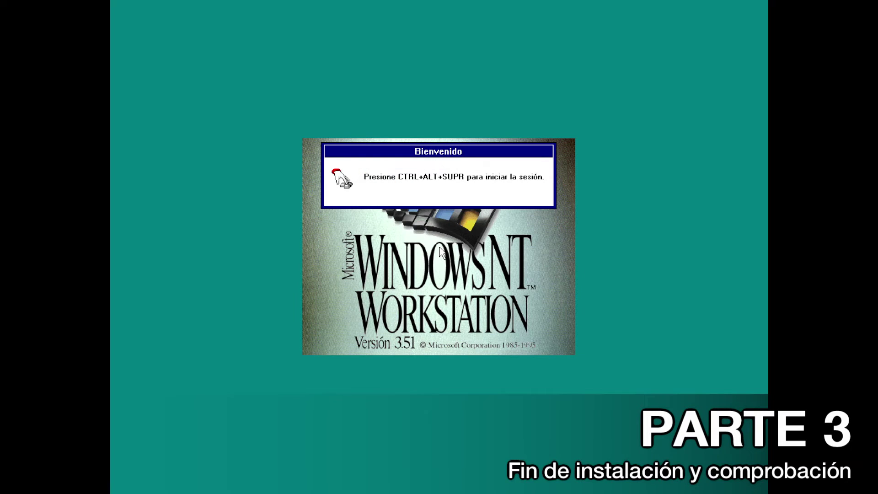
Log on to WINNT351-WRK as VirtWin, entering the account password
key("ctrl+alt+Delete")
type("****")
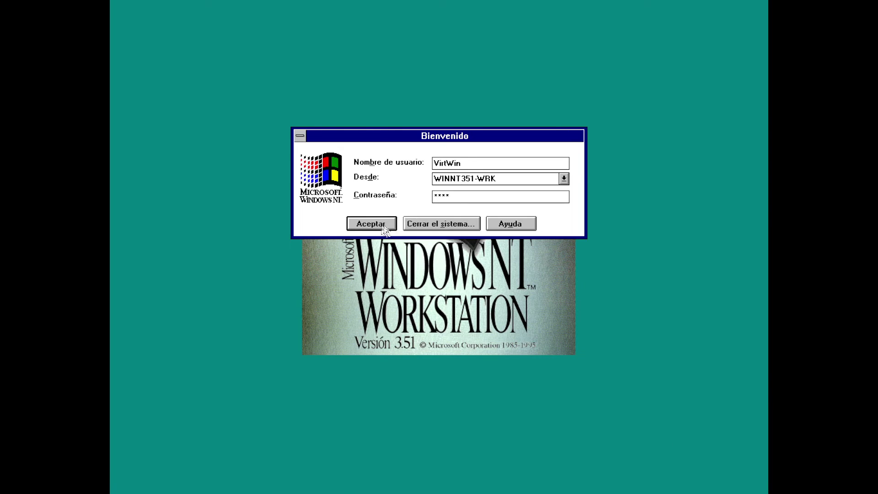
left_click(384, 227)
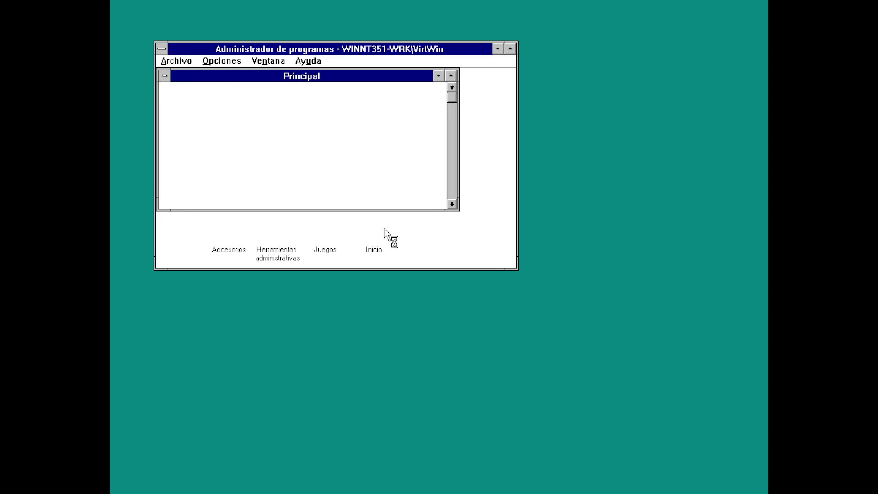
Examine the version and system information of Administrador de programas, and close it
left_click(310, 62)
left_click(325, 114)
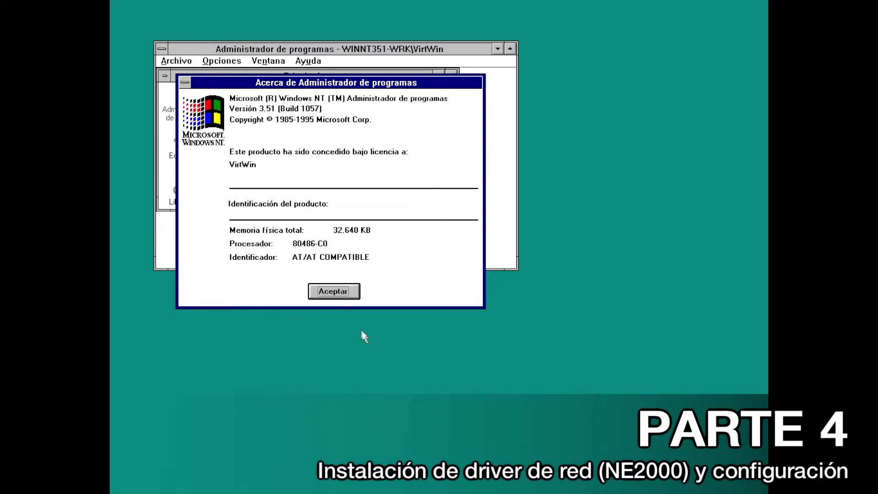
left_click(346, 296)
Start network setup from the control panel using the files in D:\i386\, and detect and accept the Novell NE2000 compatible adapter
left_click(228, 107)
double_click(227, 107)
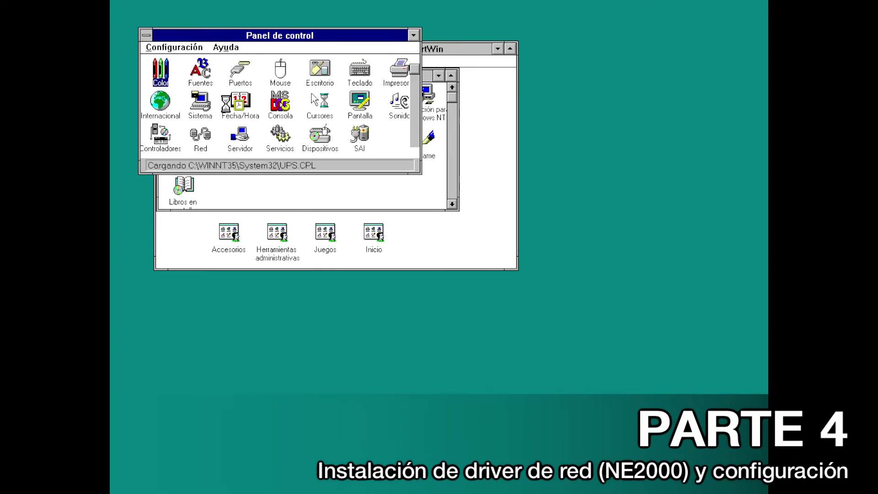
double_click(207, 134)
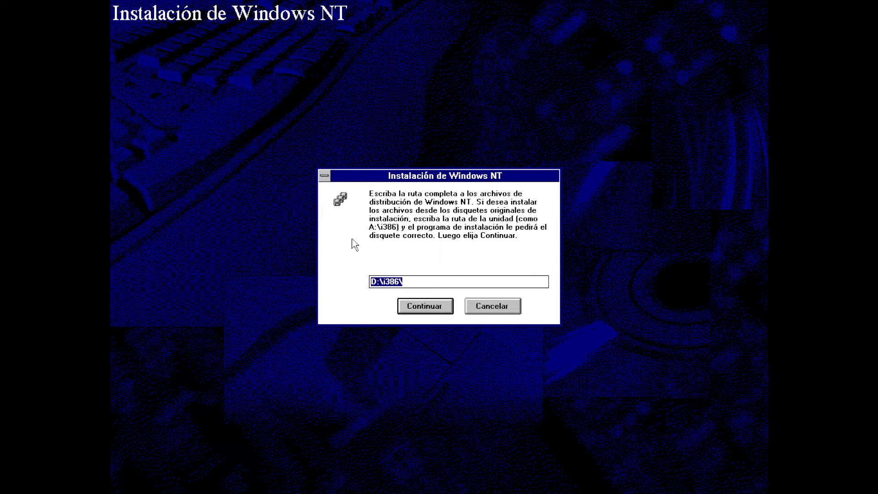
left_click(405, 306)
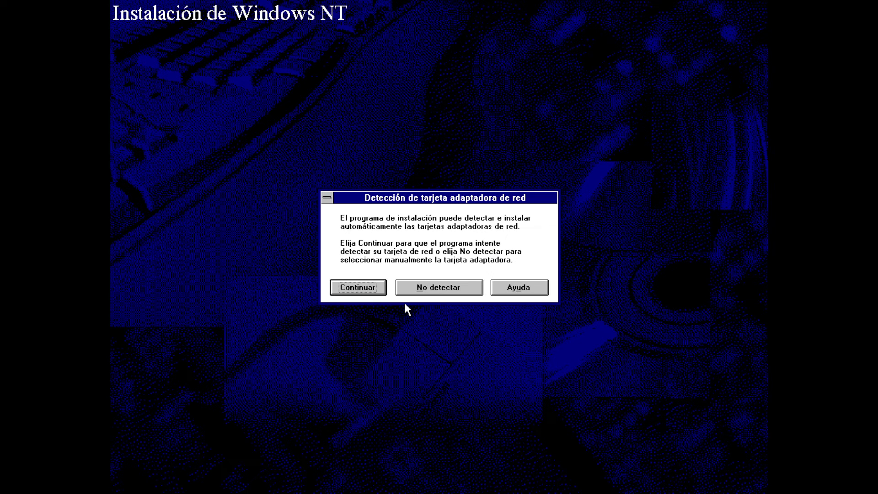
left_click(378, 291)
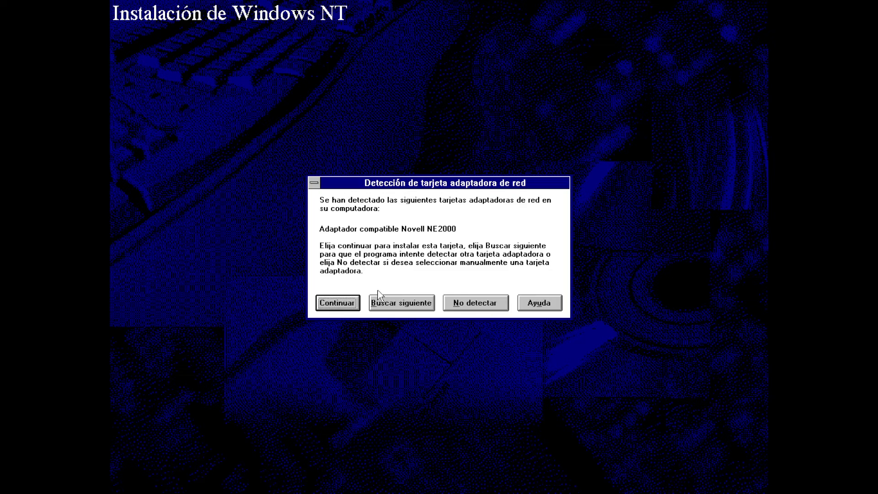
left_click(341, 309)
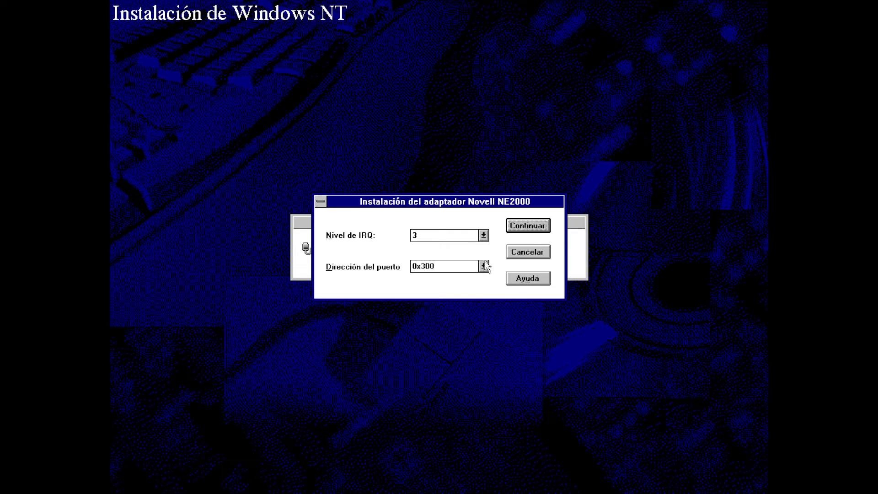
Configure the Novell NE2000 adapter with IRQ level 10 and port address 0x300, accepting the unverified parameters
left_click(483, 235)
left_click(484, 270)
left_click(483, 270)
left_click(483, 270)
left_click(470, 272)
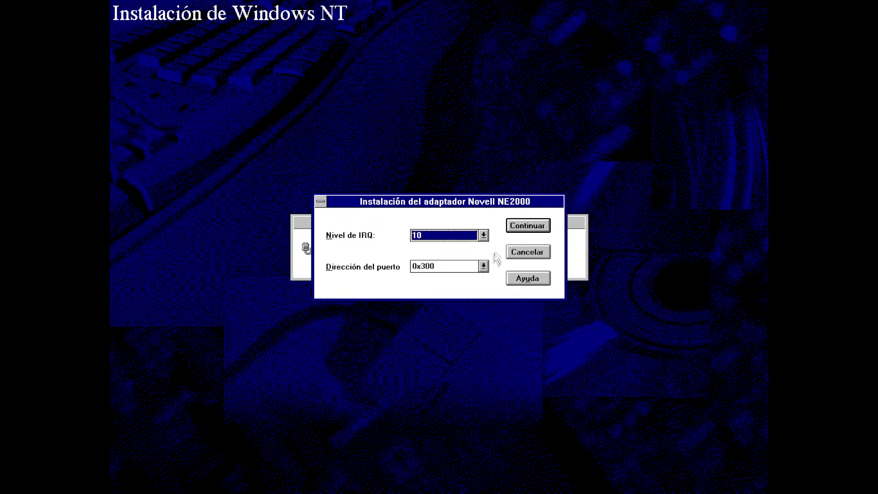
left_click(512, 231)
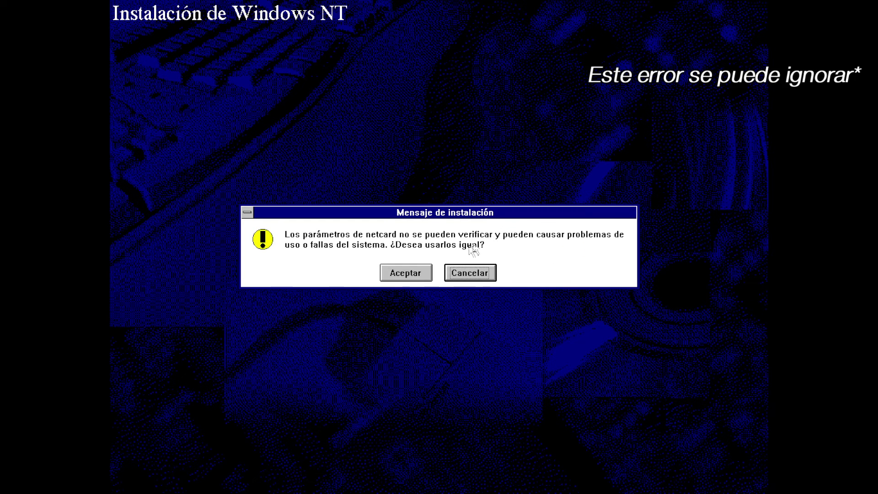
left_click(419, 278)
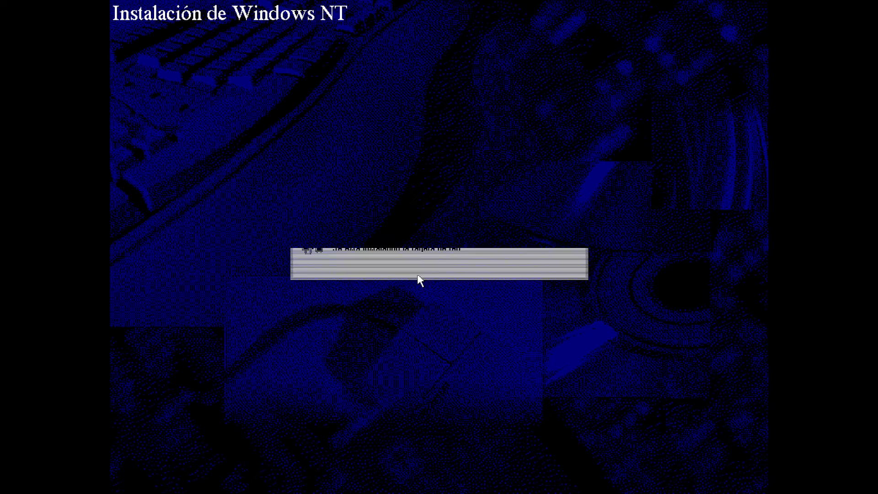
Choose TCP/IP as the only network transport, leaving out NWLink IPX/SPX and NetBEUI, and continue
left_click(410, 270)
left_click(397, 280)
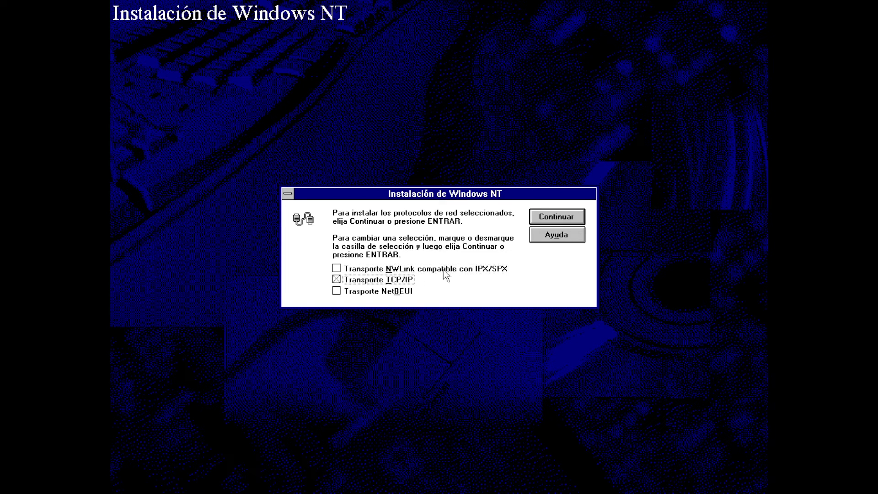
left_click(543, 221)
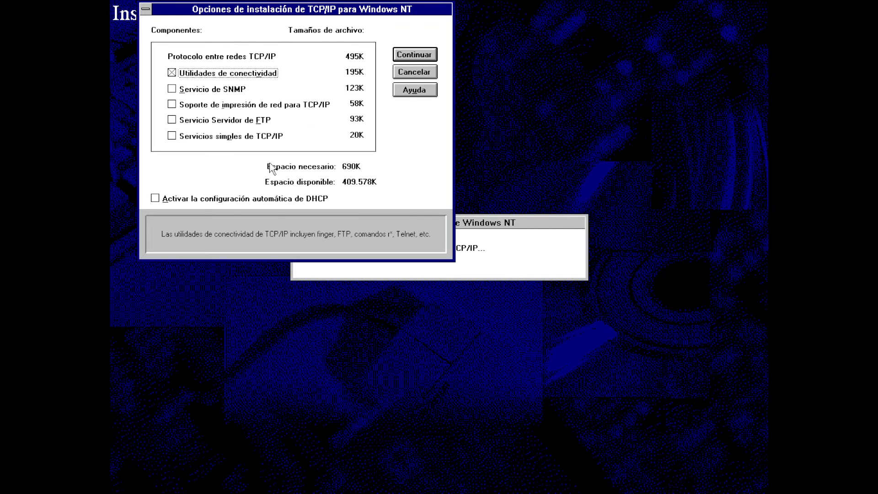
Include Servicios simples de TCP/IP with the connectivity utilities, install the components, and accept the network configuration
left_click(259, 136)
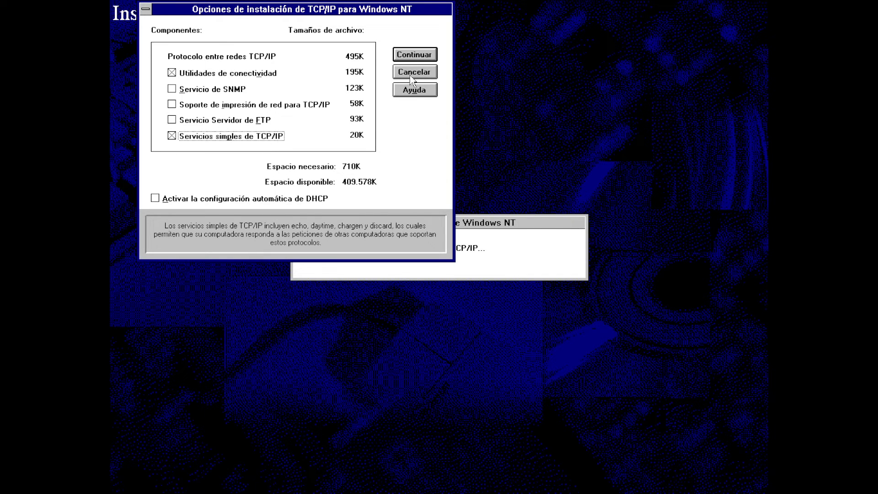
left_click(412, 57)
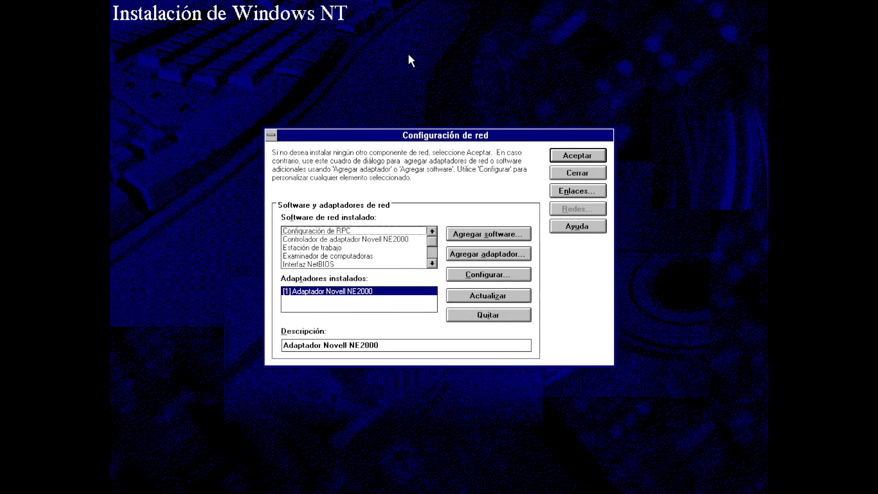
left_click(577, 156)
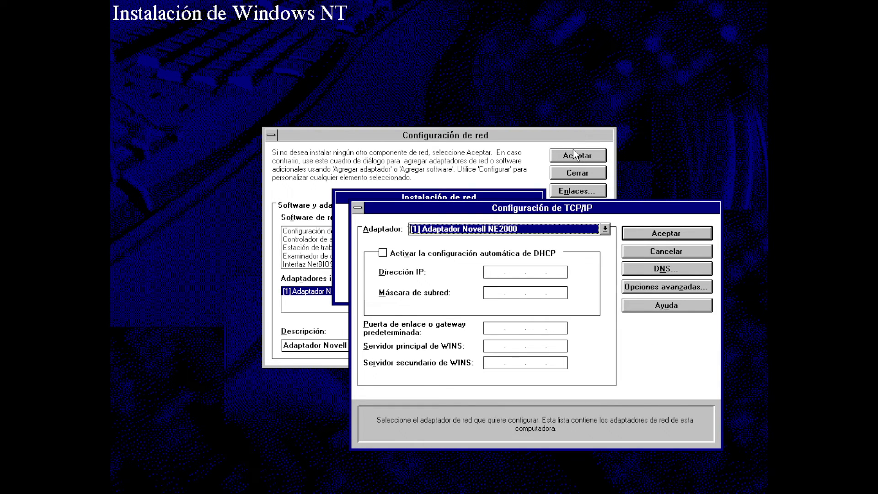
Set the adapter's IP address to 10.0.2.15, subnet mask to 255.255.255.0 and default gateway to 10.0.2.2
left_click(492, 271)
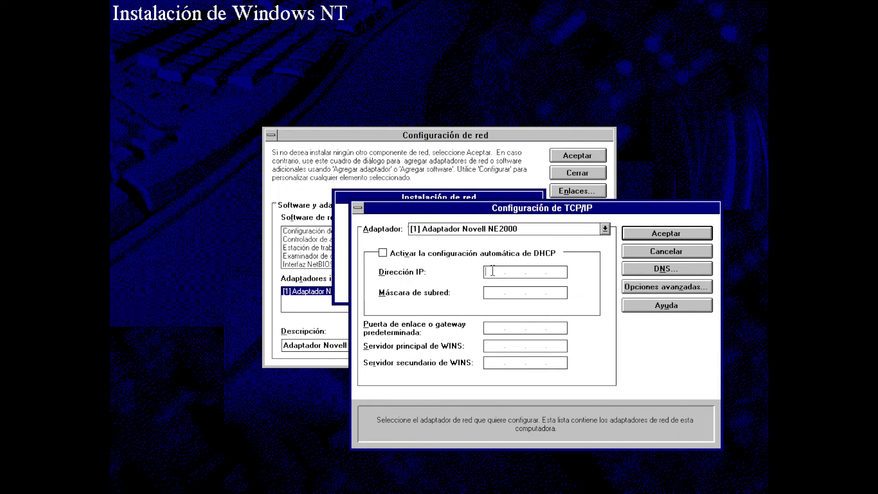
type("10.0.2.15")
left_click(492, 291)
left_click_drag(508, 293, 515, 294)
key("BackSpace")
type("255.255.255.0")
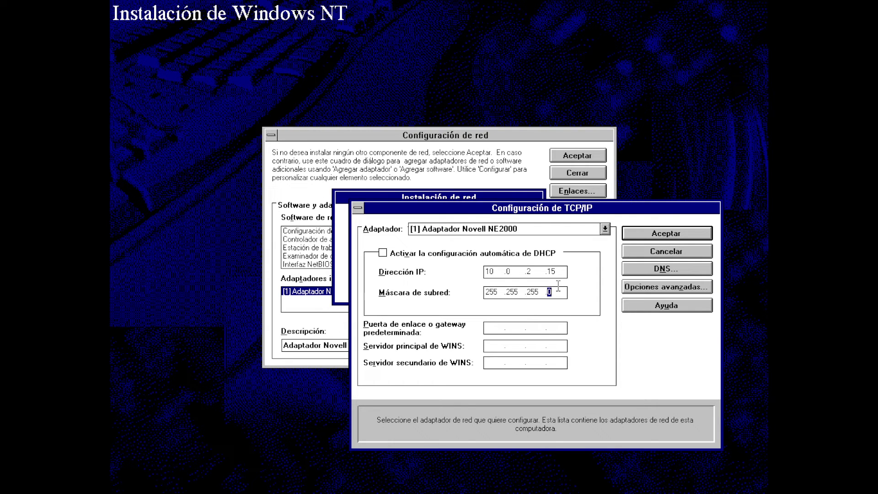
left_click(490, 328)
type("10.0.2.2")
Add 10.0.2.3 to the DNS server search order in the TCP/IP configuration
left_click(637, 270)
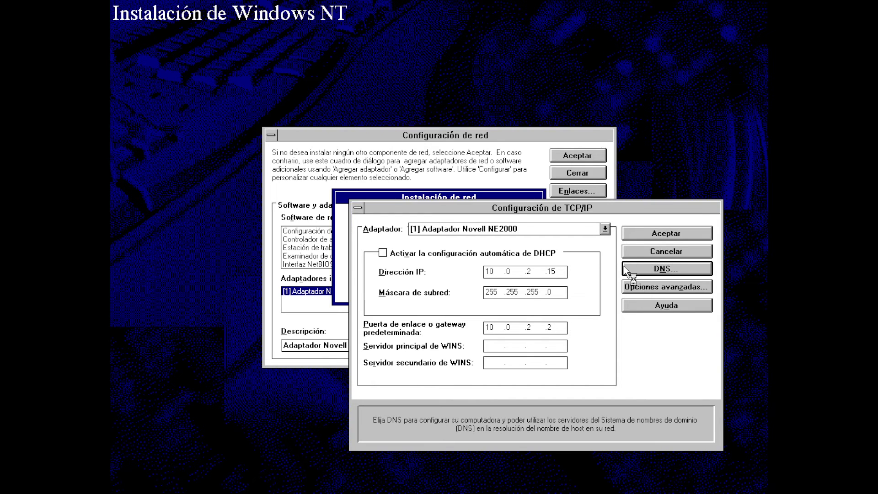
left_click(418, 270)
type("10.0.2.3")
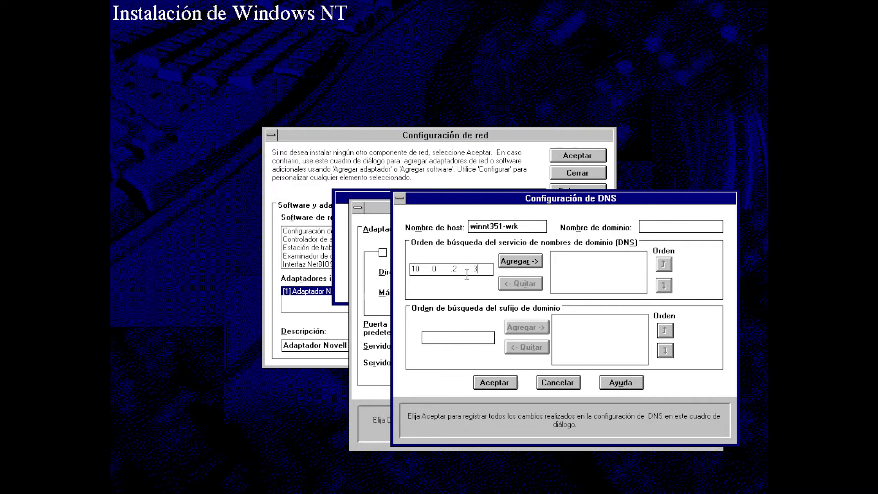
left_click(512, 264)
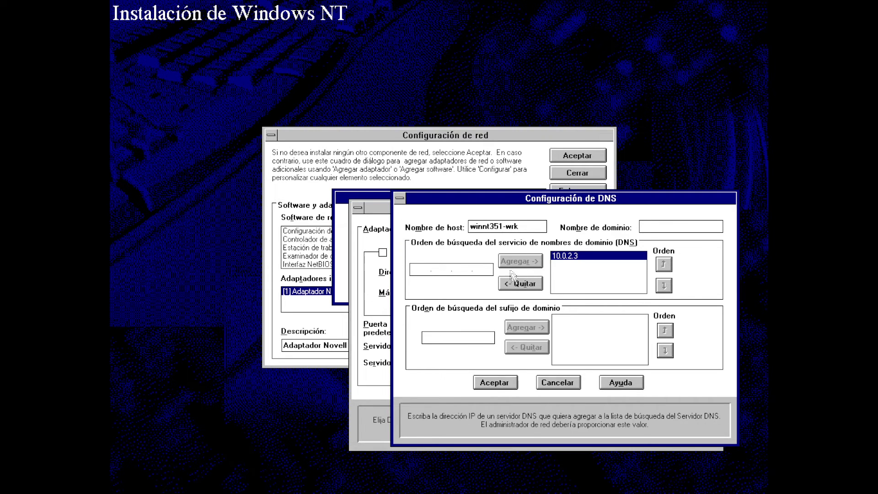
Accept the DNS and TCP/IP configuration, keep the computer in workgroup GRUPO, and restart the system
left_click(494, 382)
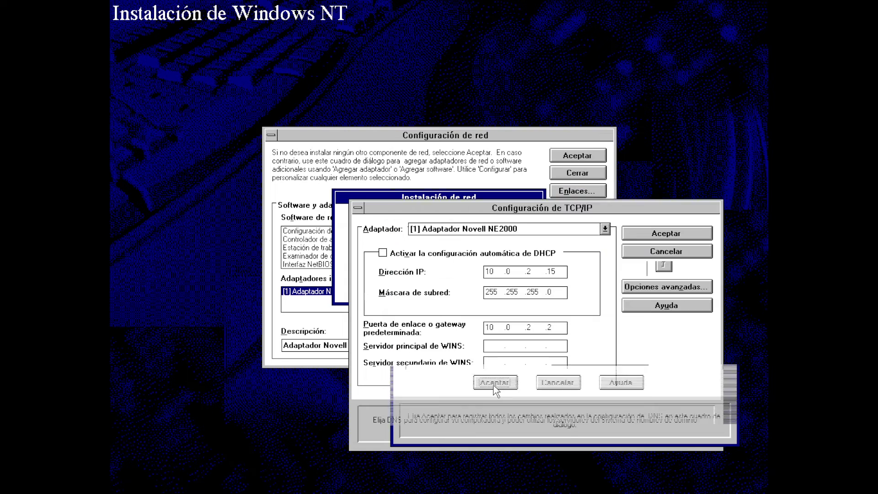
left_click(650, 233)
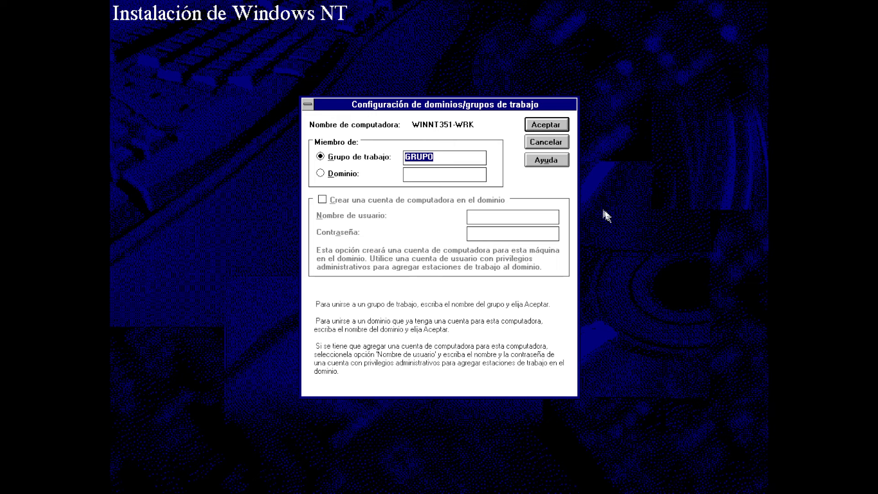
left_click(561, 125)
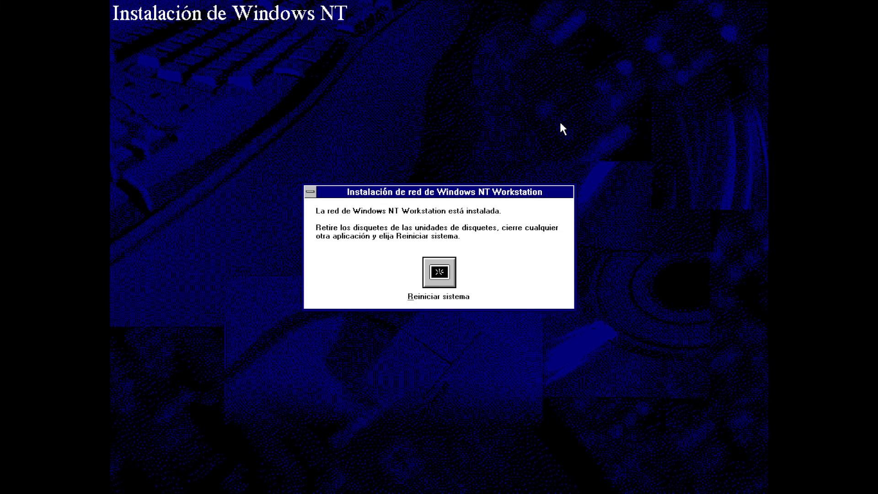
left_click(442, 277)
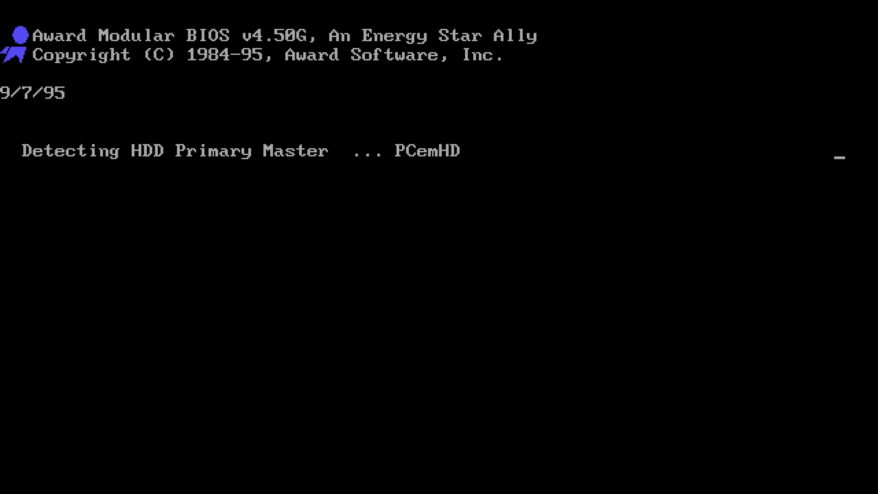
Boot Windows NT after the network installation and log on by entering the account password
key("Return")
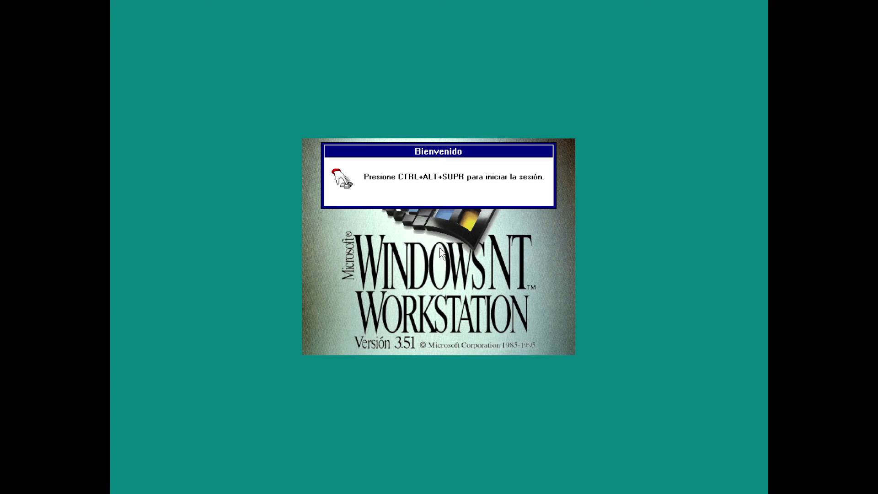
key("ctrl+alt+Delete")
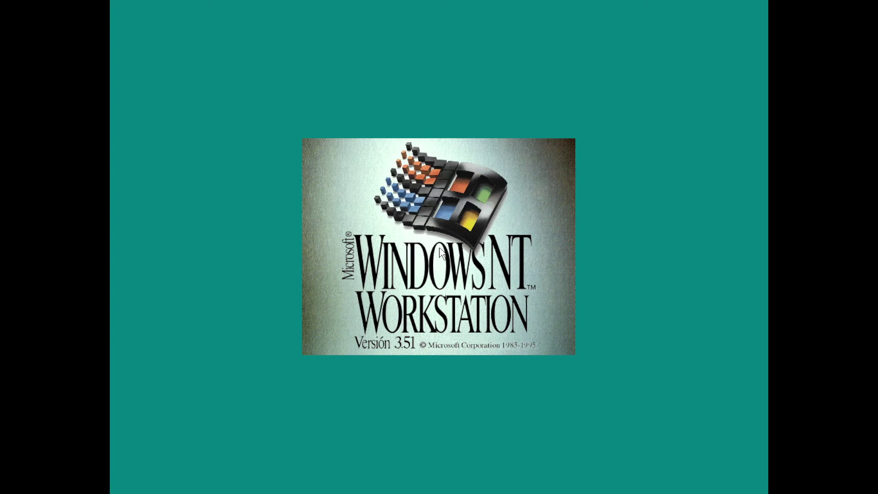
type("****")
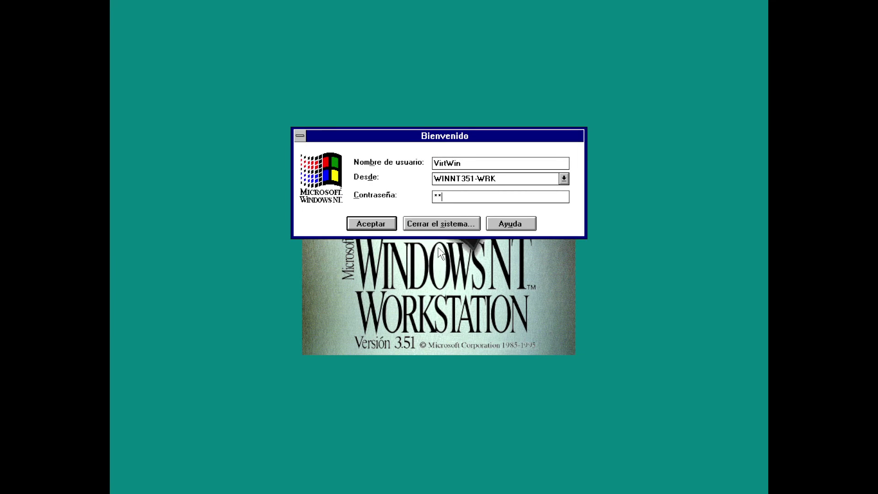
left_click(387, 226)
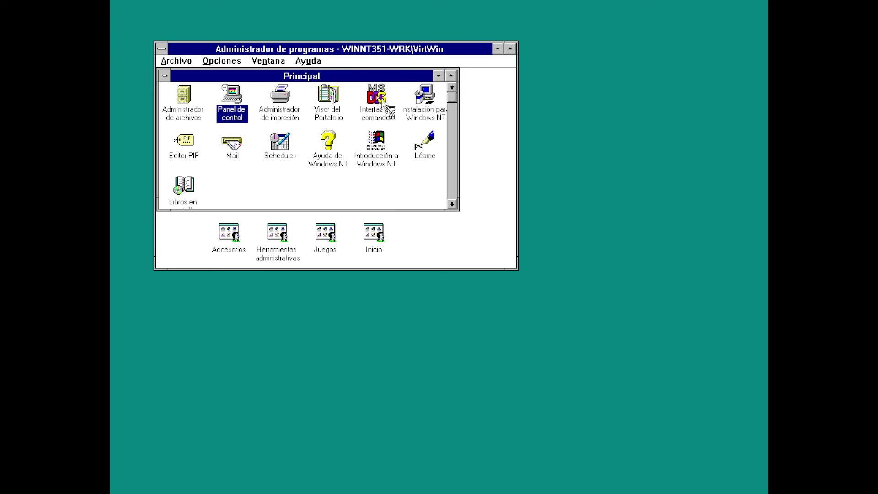
Test the network connection with ping google.com in Interfaz de comandos, and exit the console
left_click(381, 95)
type("ping google.com")
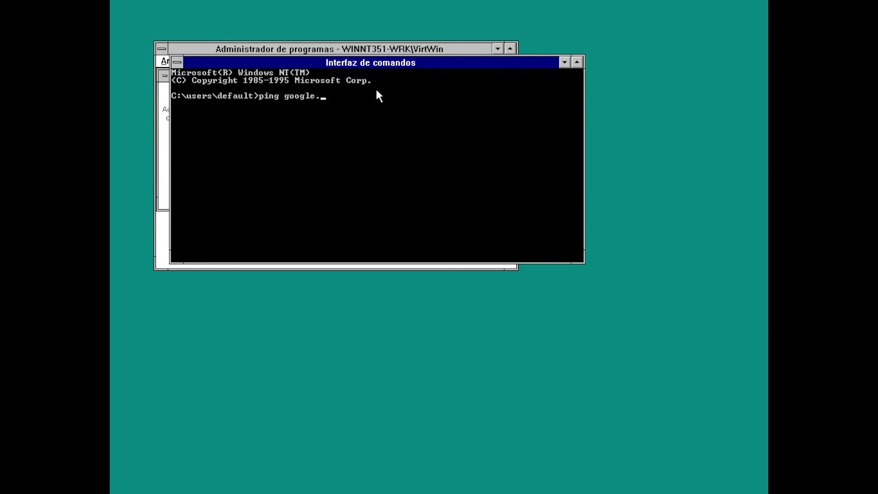
key("Return")
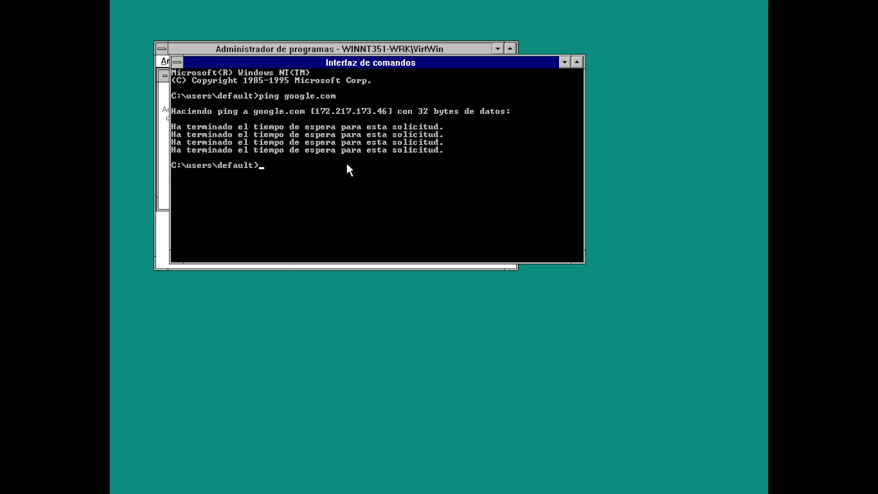
type("exit")
key("Return")
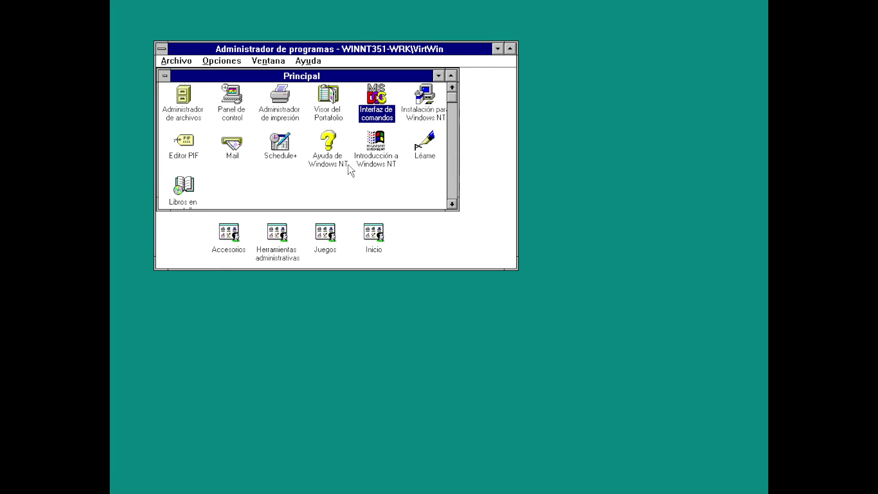
In the Control Panel's Controladores, add an updated or unlisted driver from the path D:\WINNT35
double_click(235, 114)
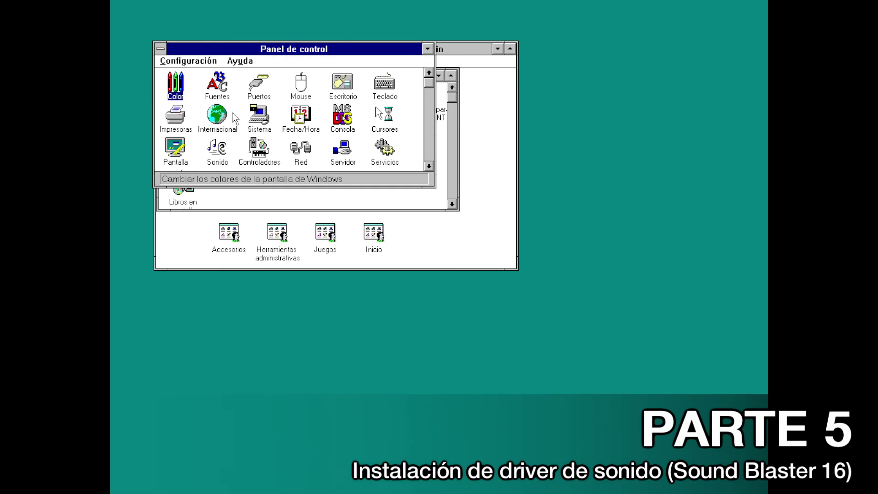
double_click(257, 151)
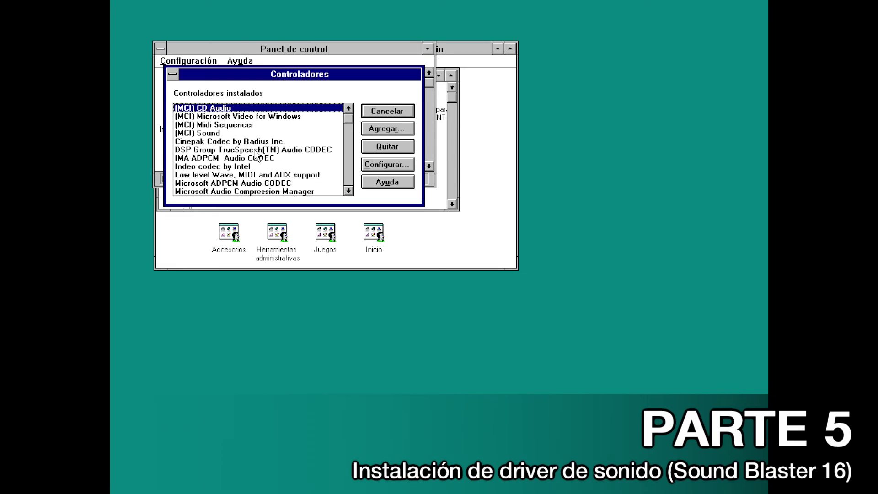
left_click(362, 129)
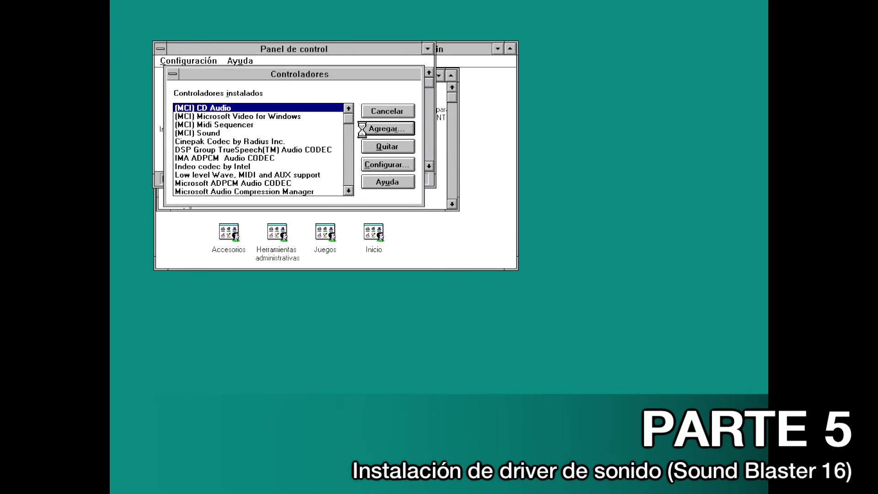
left_click(395, 118)
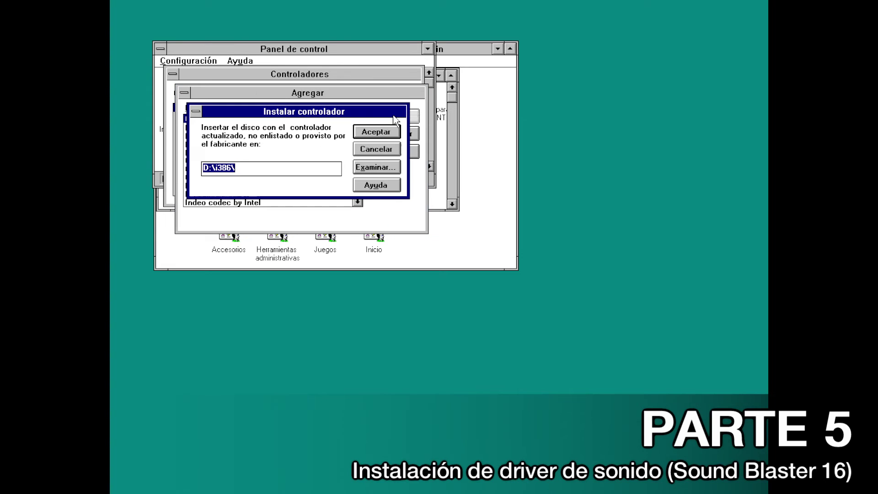
left_click(235, 168)
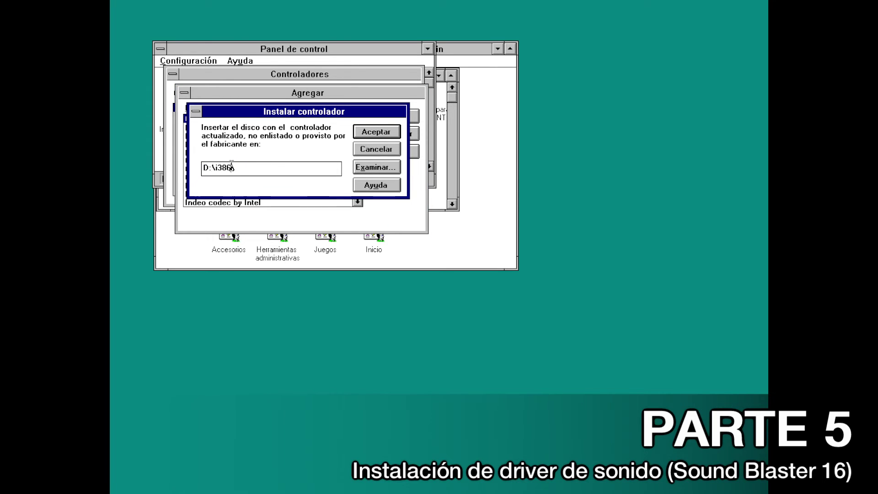
key("BackSpace")
key("BackSpace")
key("BackSpace")
key("BackSpace")
type("WINNT35")
left_click(363, 132)
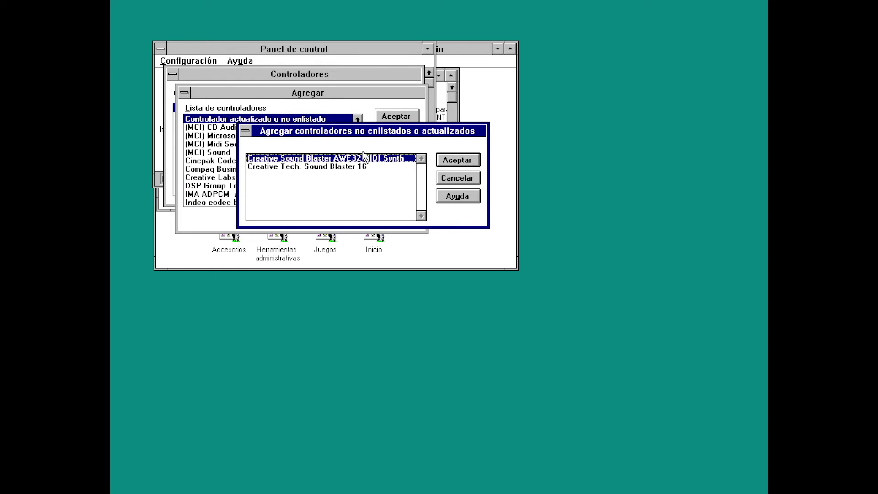
Install the Creative Tech. Sound Blaster 16 driver, using the new version of midimap.cfg
left_click(358, 167)
left_click(446, 160)
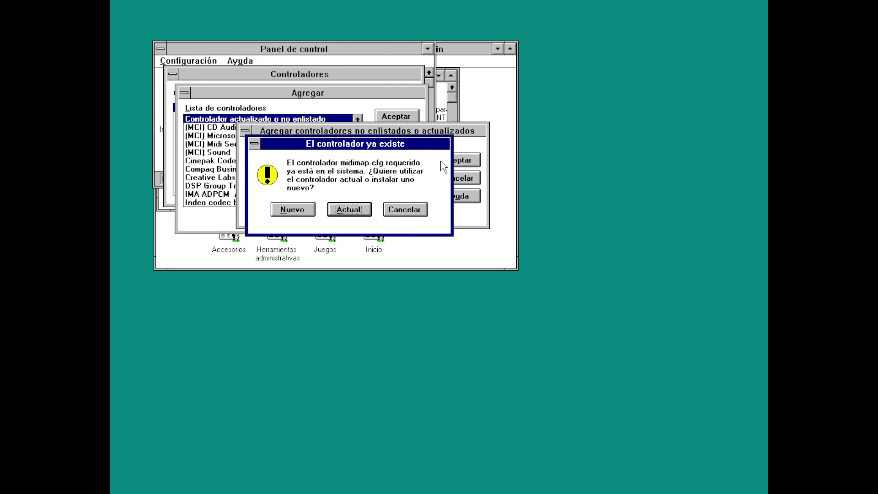
left_click(302, 208)
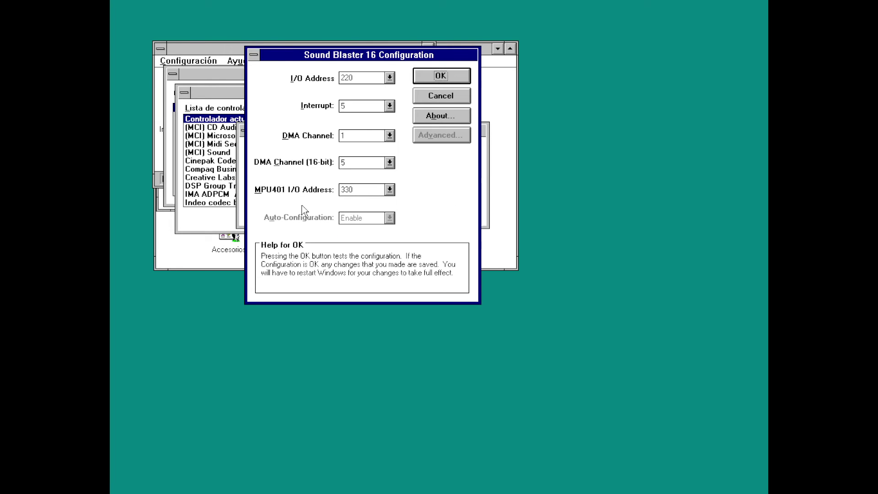
Set the Sound Blaster 16's MPU401 I/O Address to Disable, accept the configuration, and restart Windows NT
left_click(390, 189)
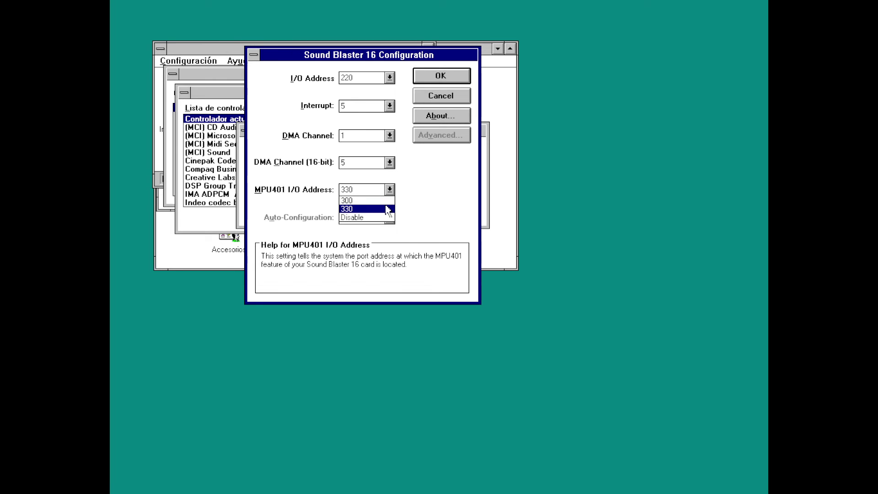
left_click(374, 218)
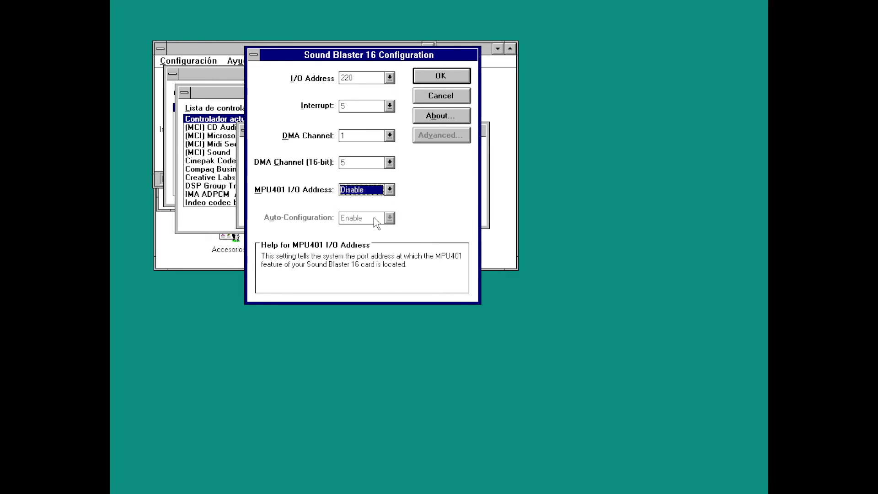
left_click(431, 78)
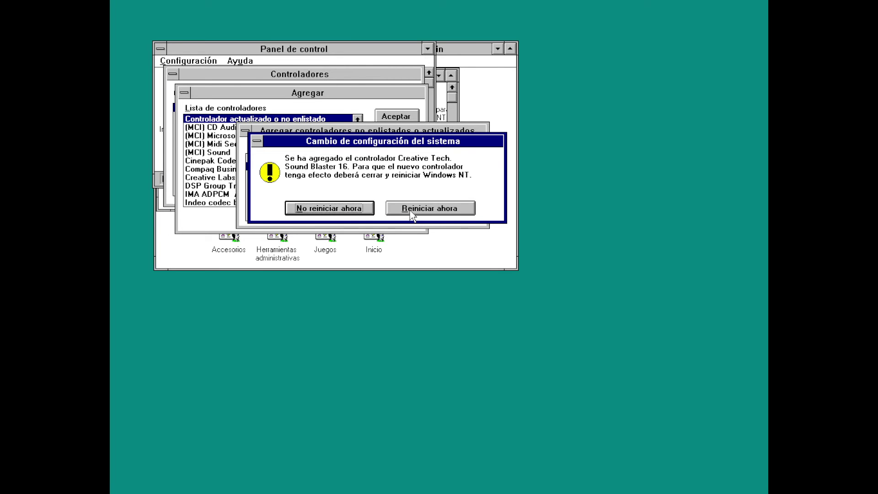
left_click(413, 213)
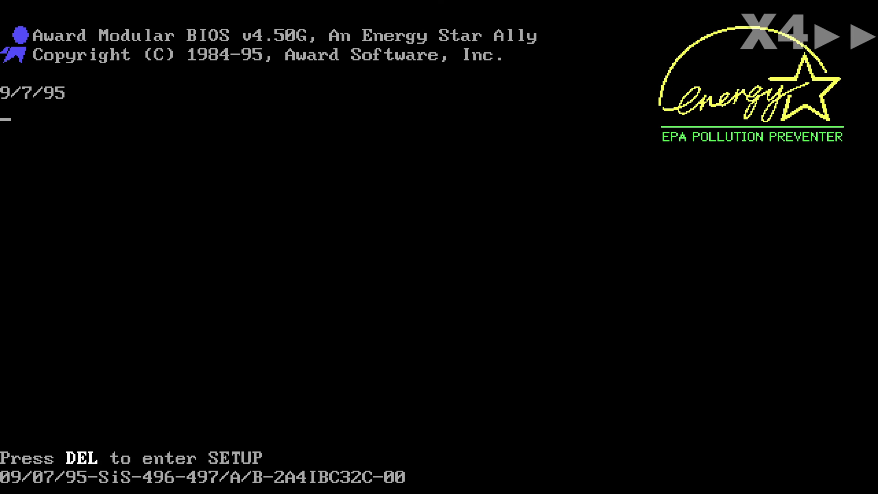
Boot Windows NT after the sound driver installation and log on with the account password
key("Return")
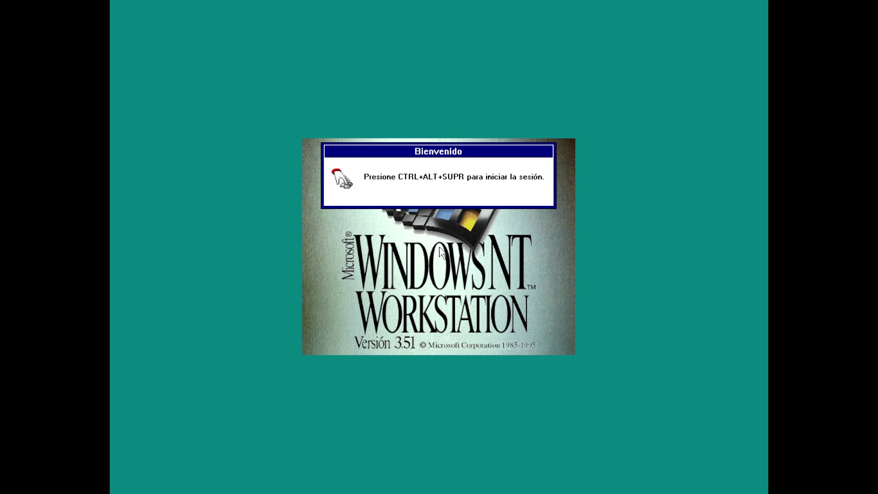
key("ctrl+alt+Delete")
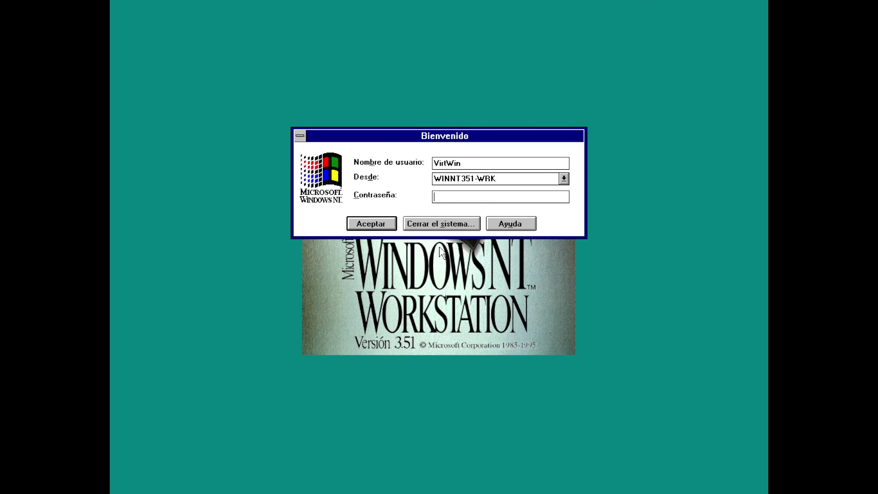
type("****")
left_click(378, 224)
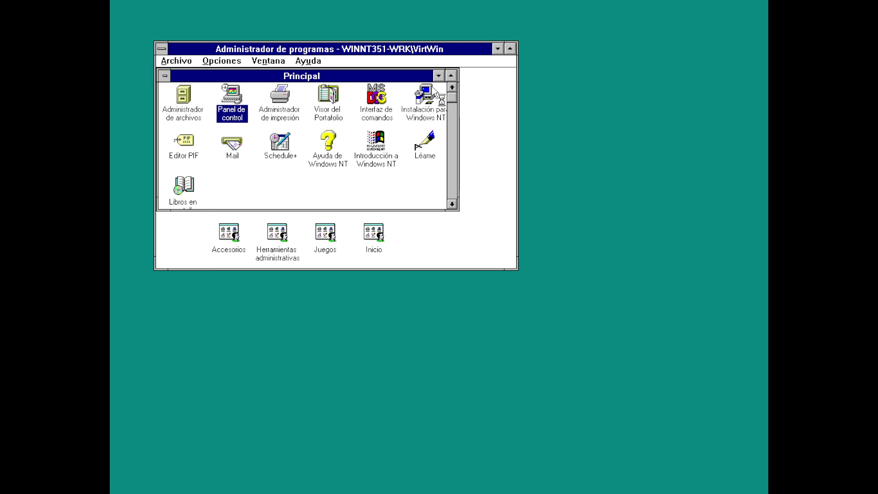
Launch Reproductor multimedia from the Accesorios group and let it correct its changed settings
left_click(438, 75)
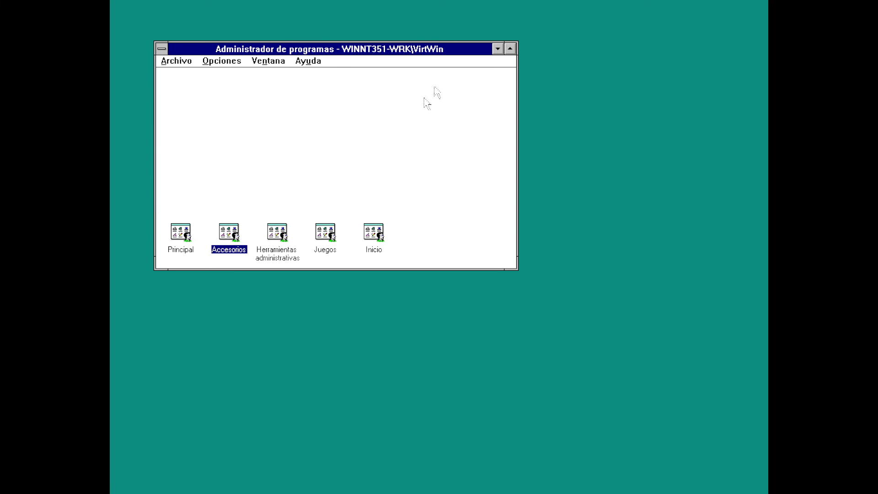
double_click(237, 229)
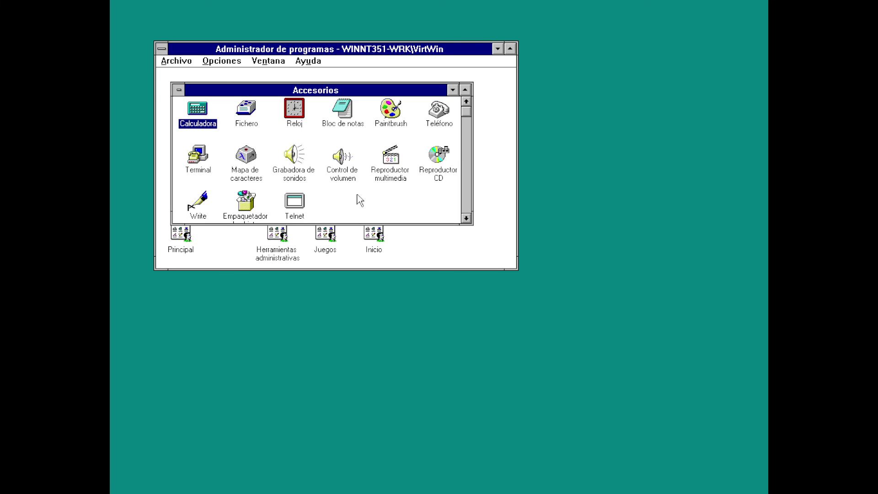
double_click(391, 173)
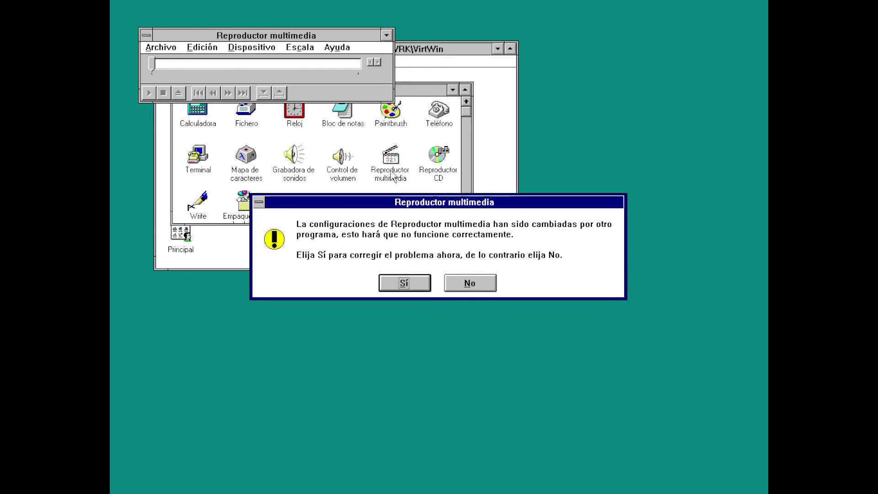
left_click(401, 284)
Load CANYON.MID from C:\WINNT35 in Reproductor multimedia and play it to test the sound
left_click(174, 50)
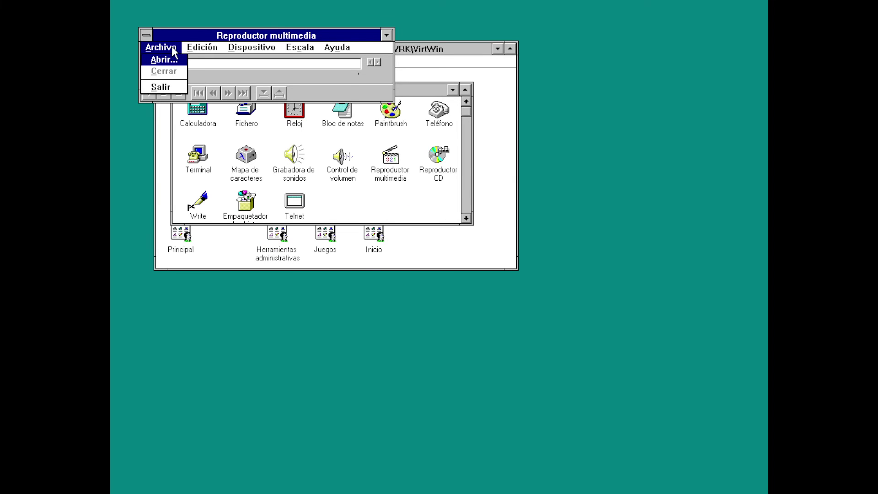
left_click(172, 63)
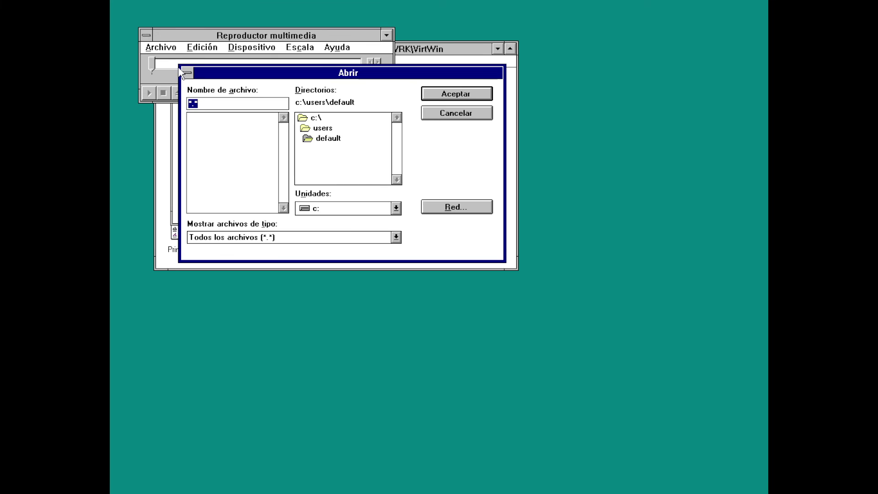
double_click(307, 119)
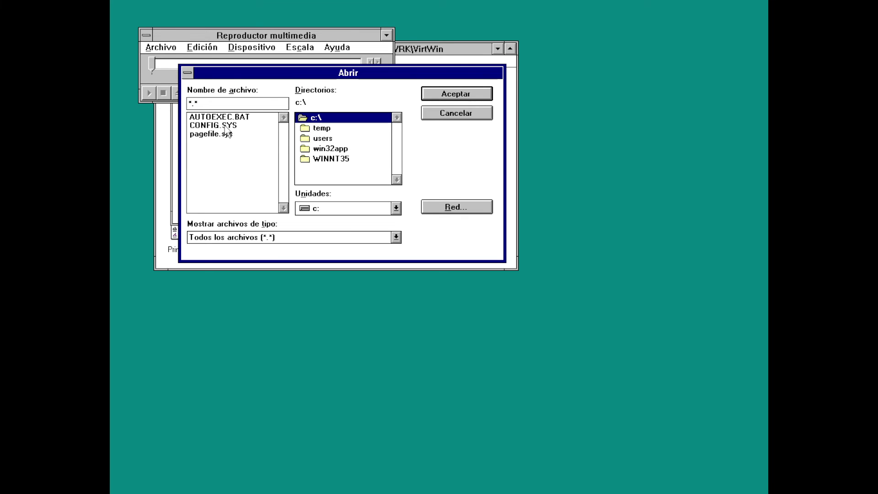
double_click(304, 159)
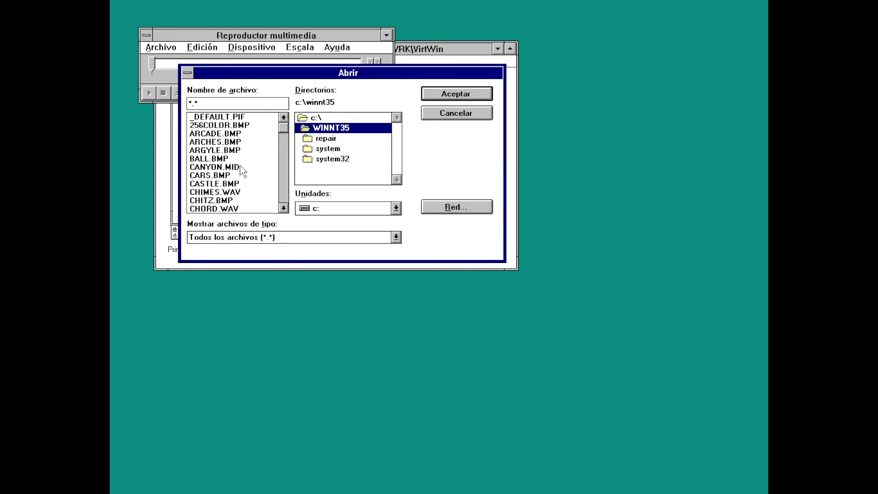
double_click(206, 168)
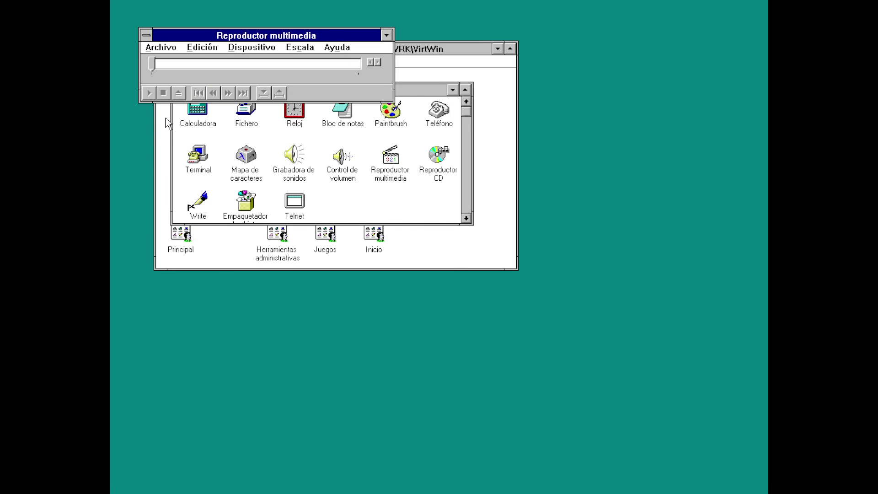
left_click(149, 93)
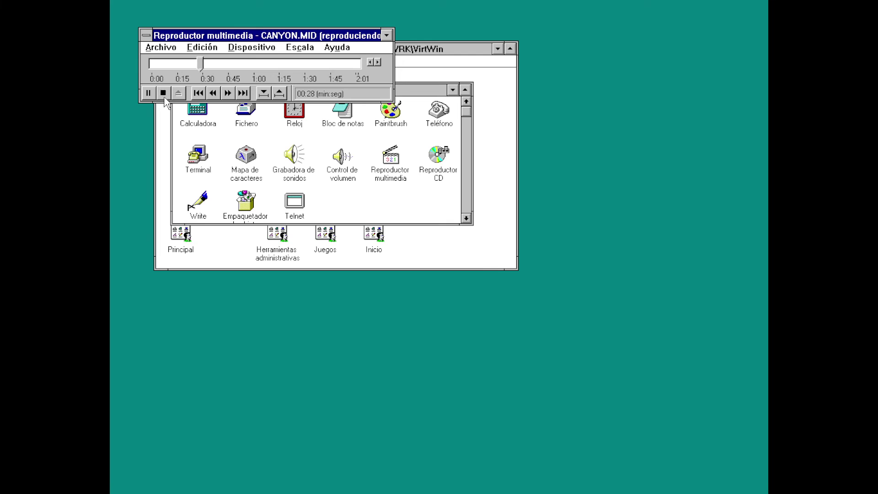
Stop CANYON.MID, close Reproductor multimedia and minimize the Accesorios group
left_click(164, 93)
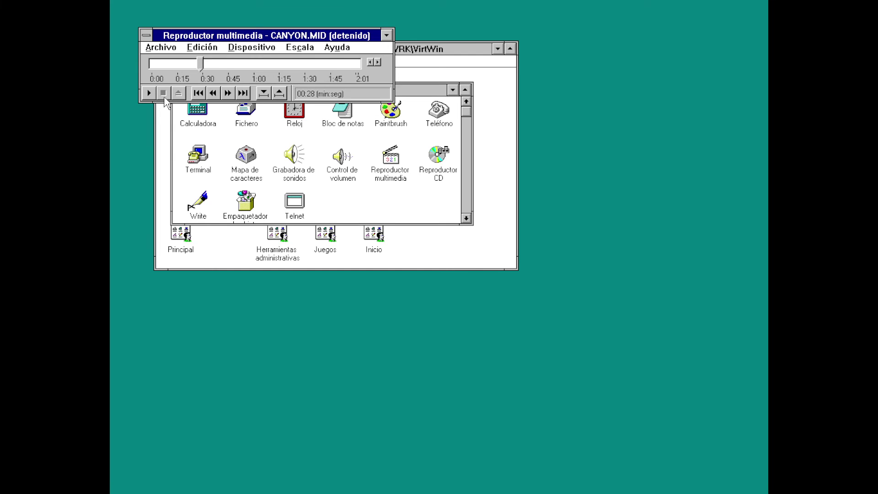
left_click(161, 47)
left_click(160, 87)
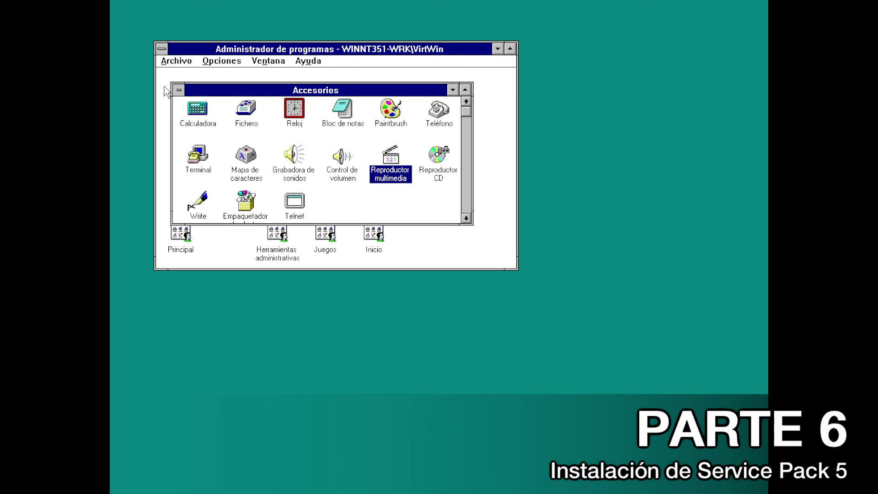
left_click(450, 90)
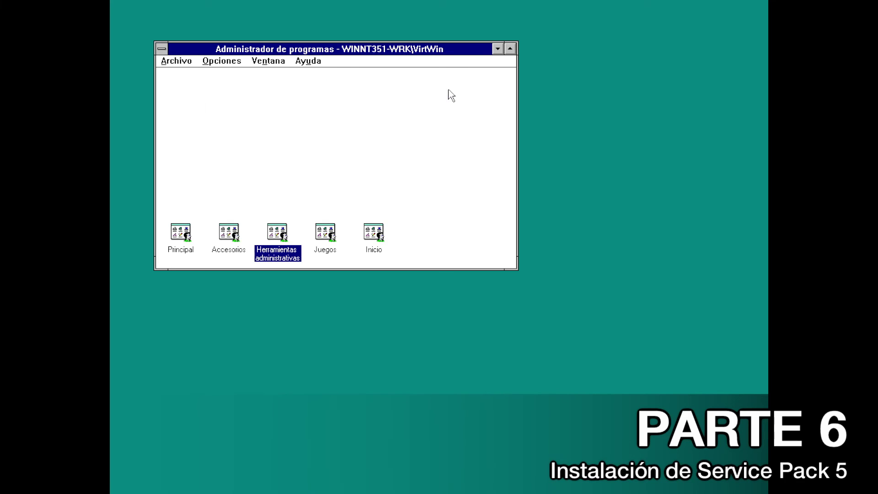
Open Administrador de archivos from the Principal group and show the contents of drive D
double_click(180, 232)
double_click(195, 112)
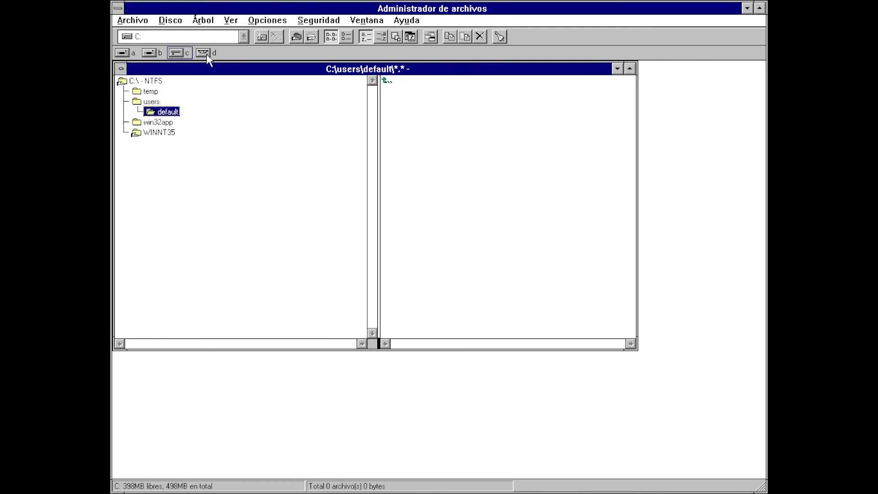
left_click(205, 53)
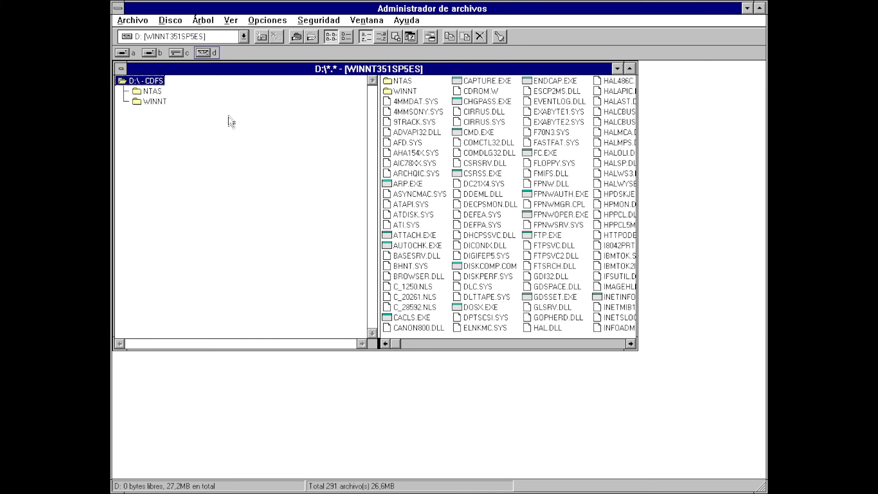
Run UPDATE.EXE from the WINNT351SP5ES disc and agree to update Windows NT with the Spanish version
left_click(631, 344)
left_click(631, 344)
left_click(631, 344)
left_click(631, 344)
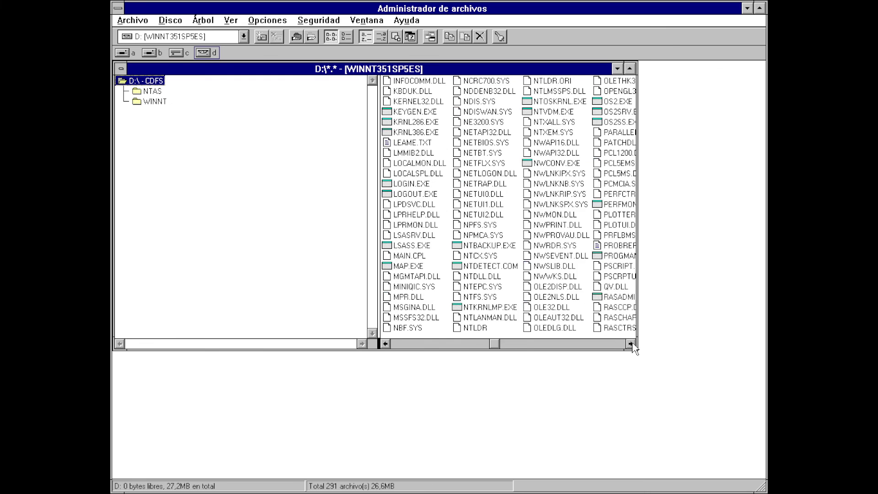
left_click(632, 343)
left_click(631, 343)
left_click(632, 343)
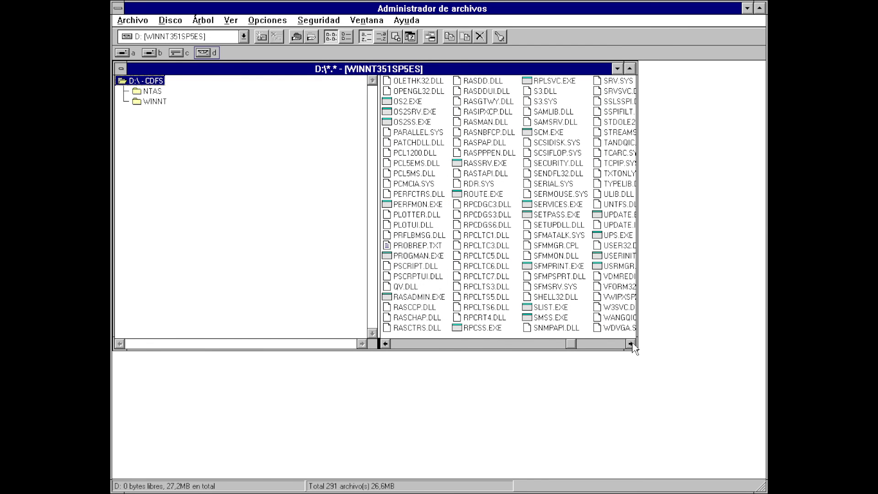
double_click(600, 215)
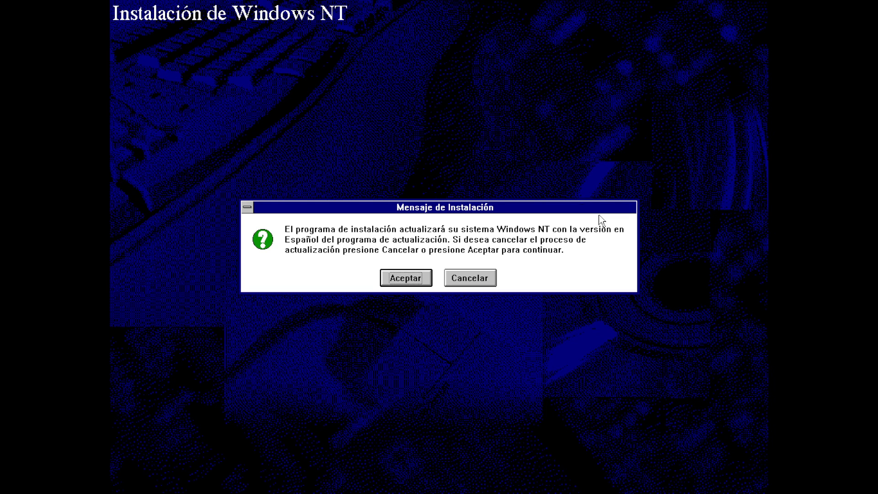
left_click(421, 277)
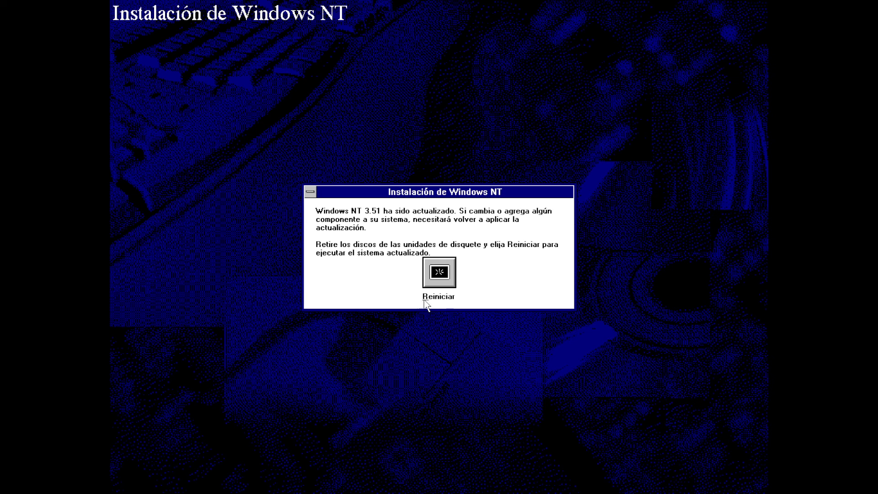
Restart Windows NT after the Service Pack 5 update and log on with the account password
left_click(449, 271)
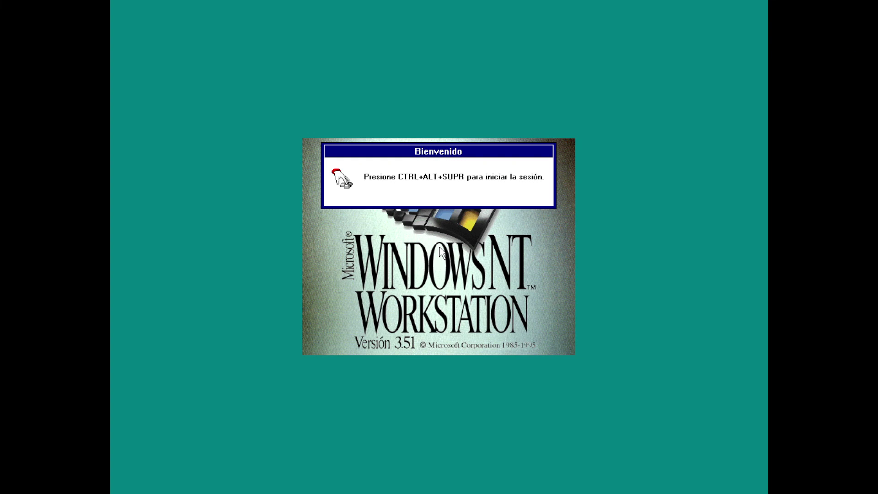
key("ctrl+alt+Delete")
type("**")
left_click(375, 227)
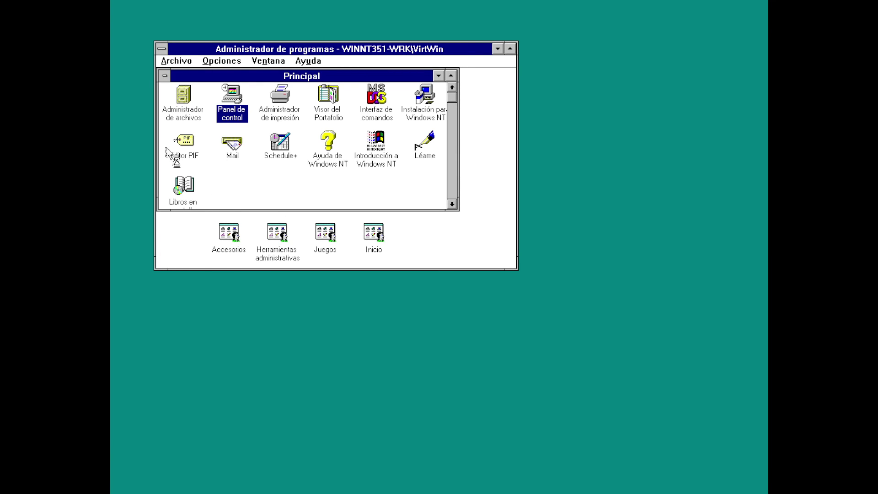
Run winver from Administrador de programas to check the Windows version and service pack, and close the version box
left_click(181, 59)
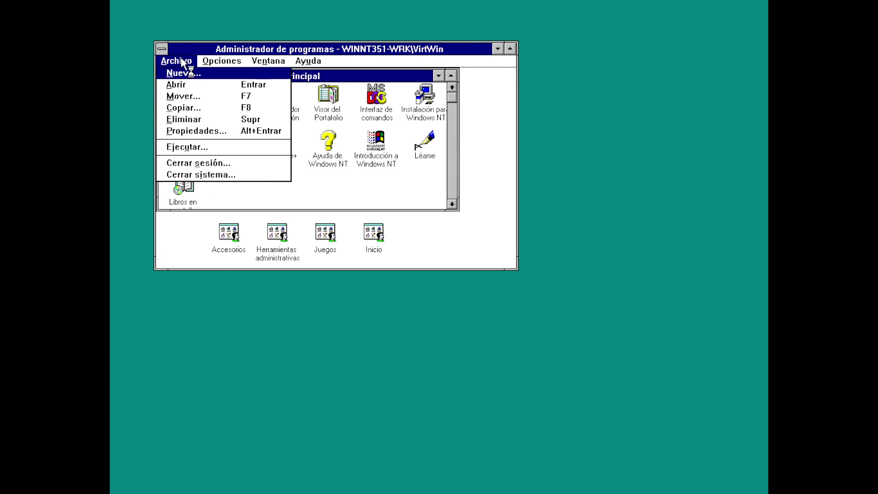
left_click(186, 148)
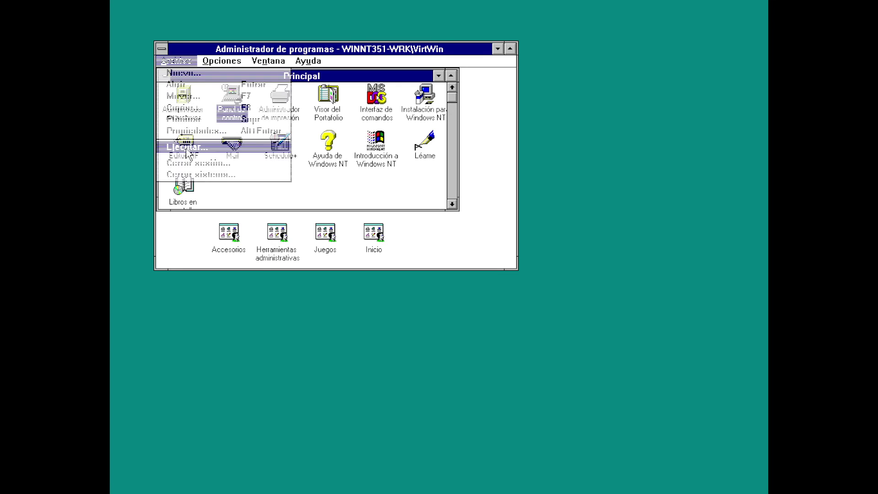
type("w")
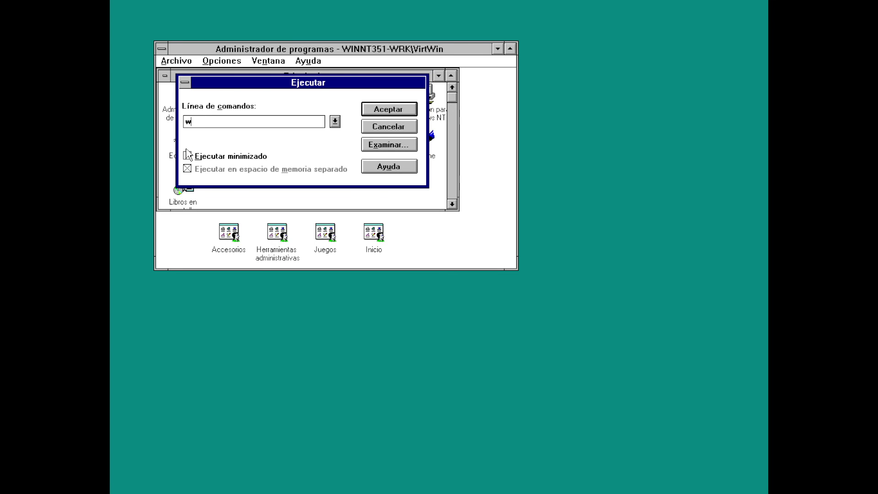
type("inver")
left_click(390, 112)
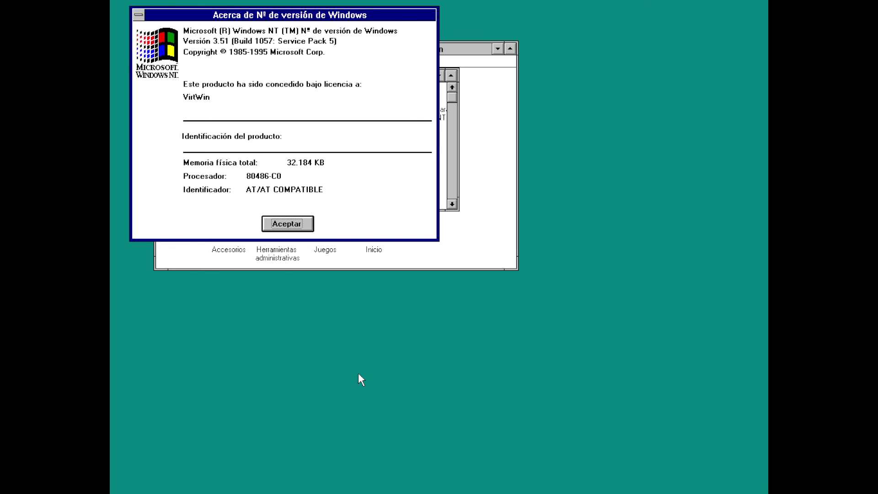
left_click(306, 227)
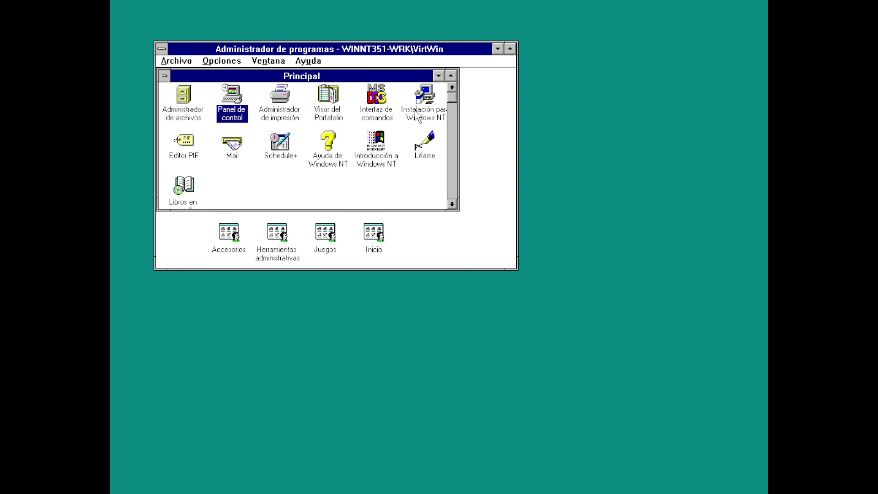
Minimize the Principal group and launch Write from the Accesorios group
left_click(436, 79)
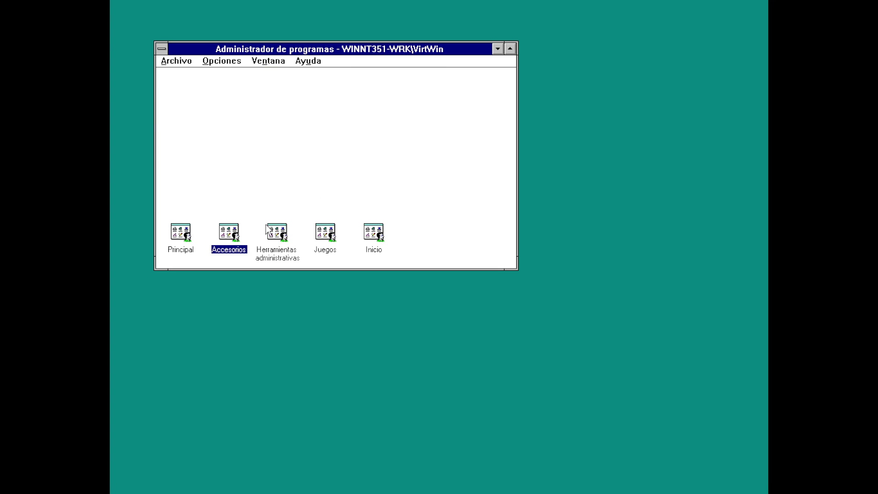
double_click(237, 230)
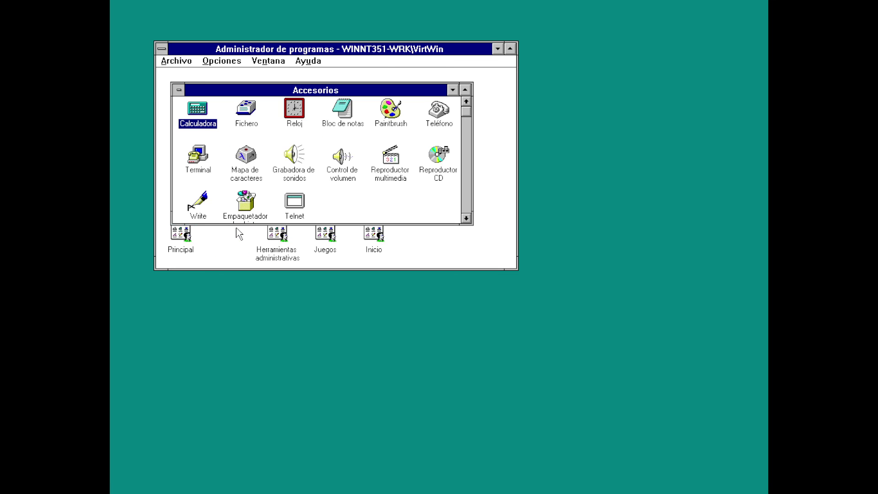
left_click(200, 211)
double_click(200, 206)
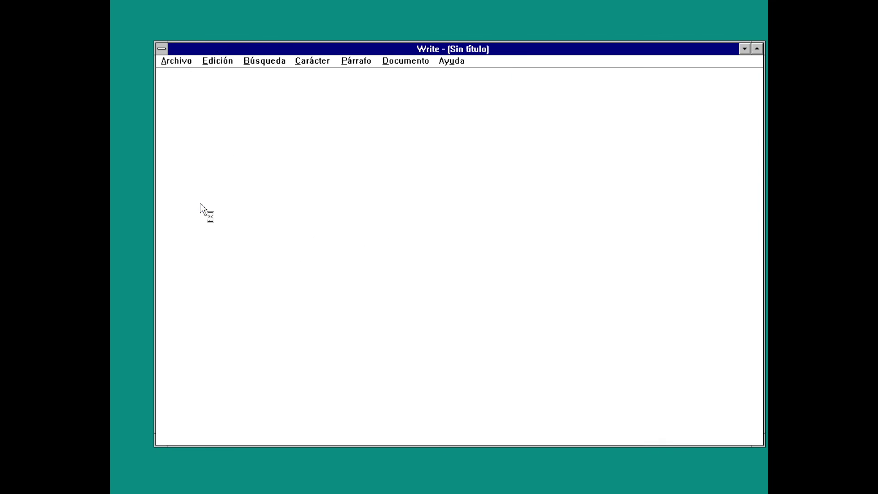
Write "¡Windows NT 3.51 con SP5 a color verdadero en español! Gracias por ver este video :D" and "-VirtWin" on a second line
type("¡Windo")
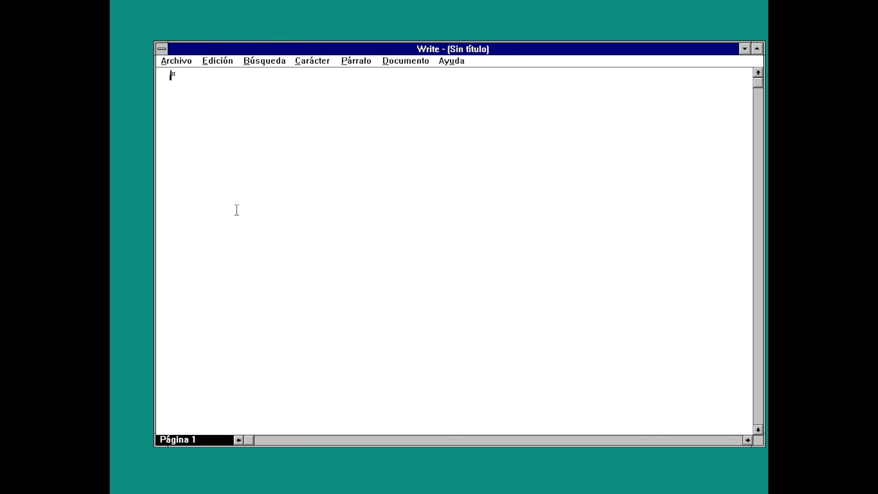
type("ws NT 3.51 con SP")
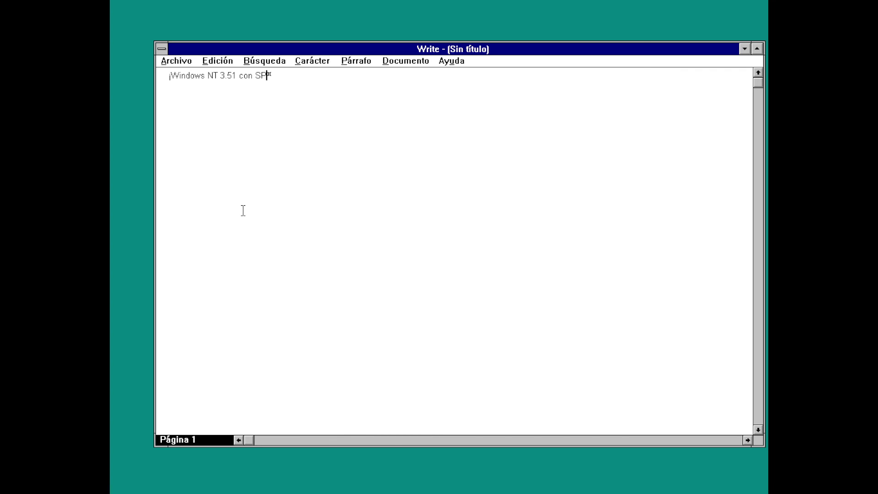
type("5 a color verdadero en español")
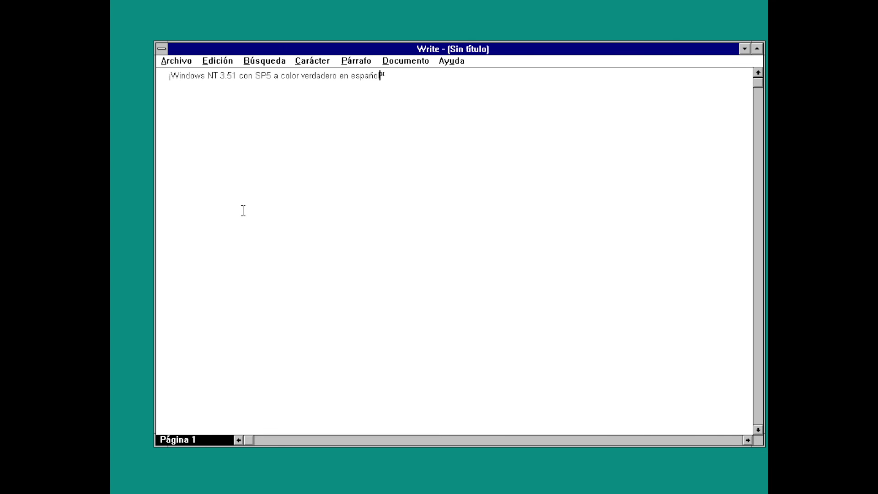
type("! Gracias por ver este video :D")
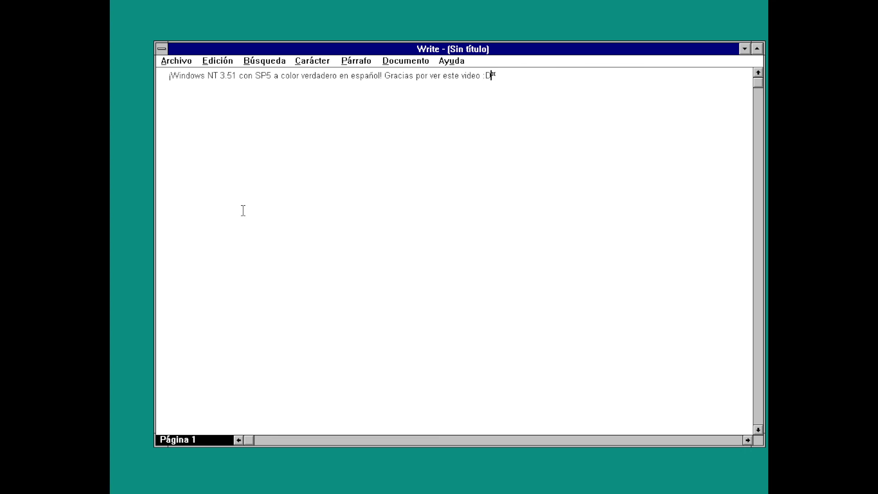
key("Return")
type("-VirtWin")
Maximize the Write window and enlarge the font of the whole text by two steps
left_click(757, 48)
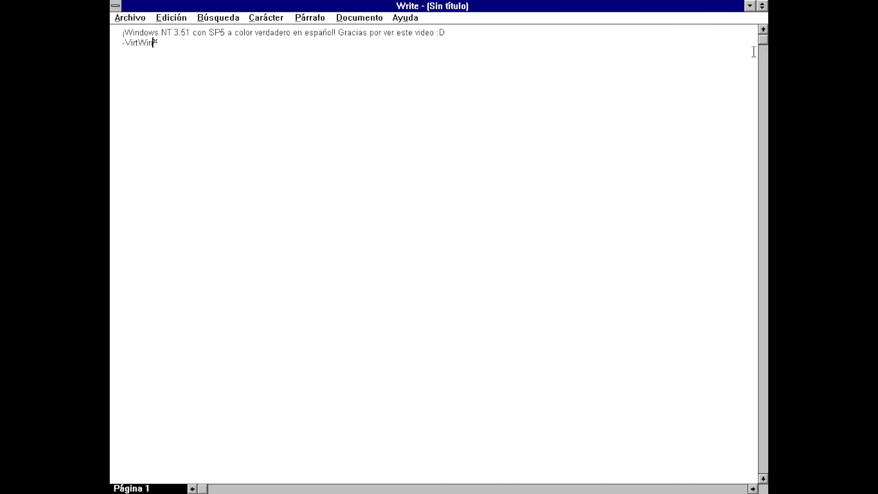
key("ctrl+shift+Home")
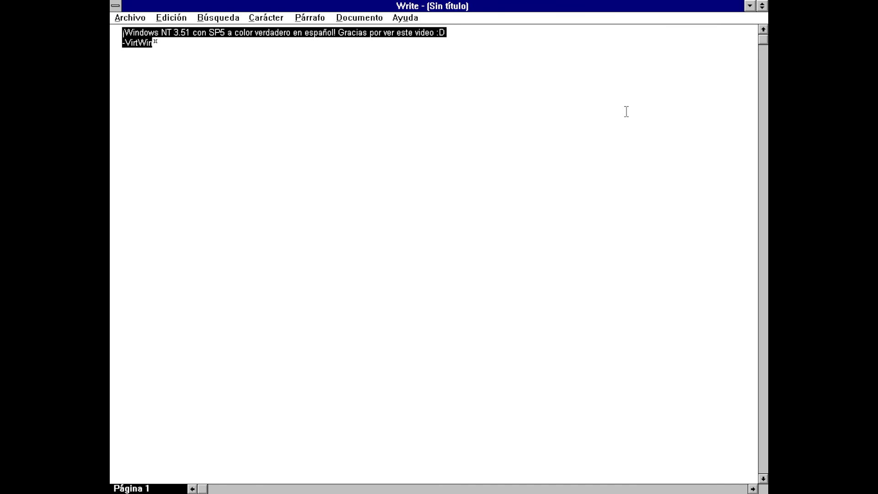
left_click(275, 20)
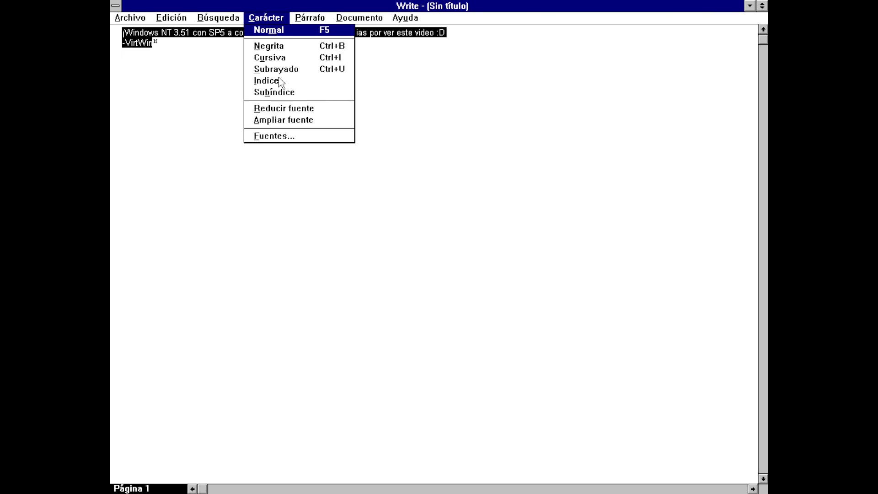
left_click(276, 120)
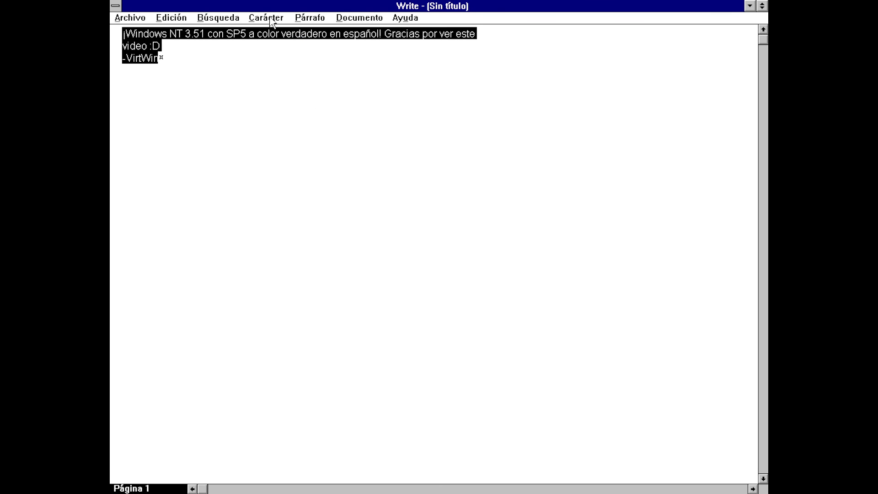
left_click(272, 18)
left_click(283, 121)
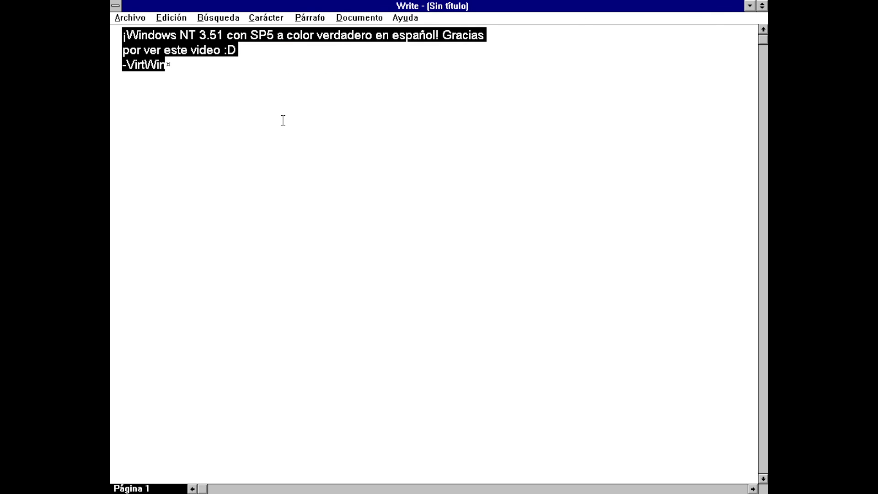
Deselect the text and add two line breaks after the "-VirtWin" line
left_click(283, 121)
key("Return")
key("Return")
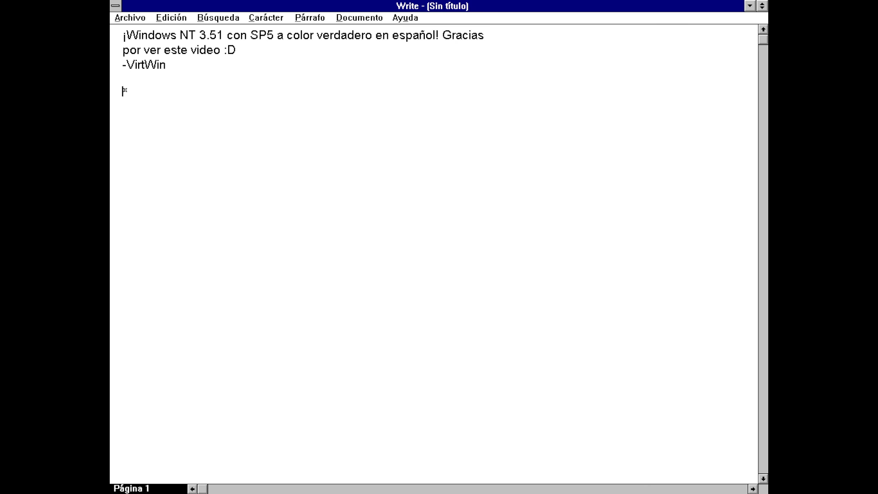